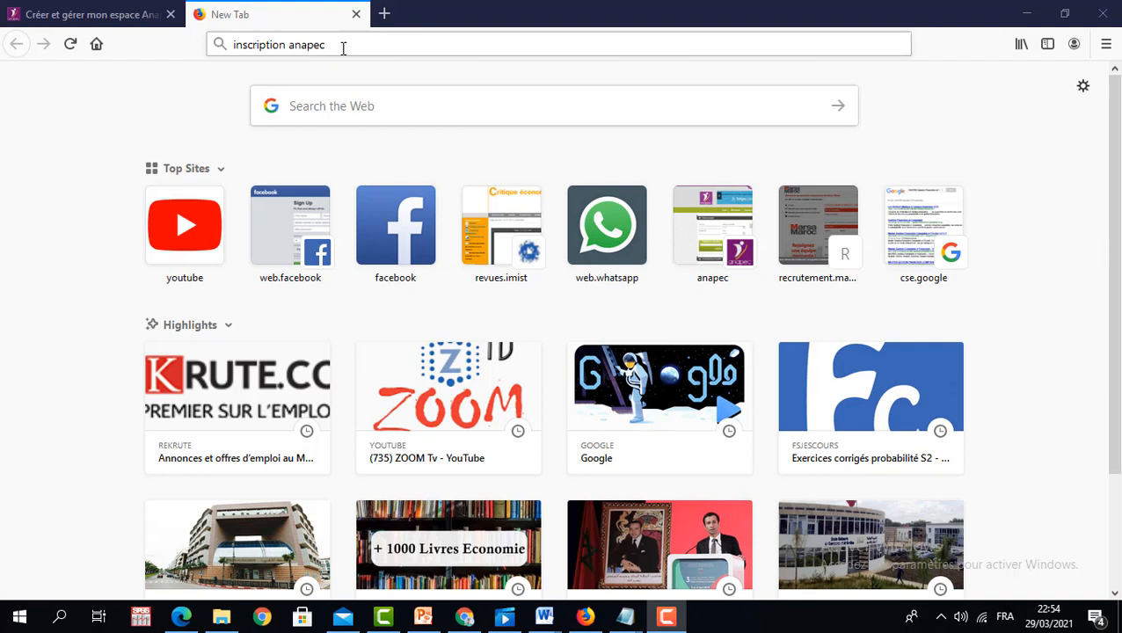
- Search the web for 'inscription anapec' and switch to the ANAPEC registration page
{"action": "left_click", "coordinate": [335, 42]}
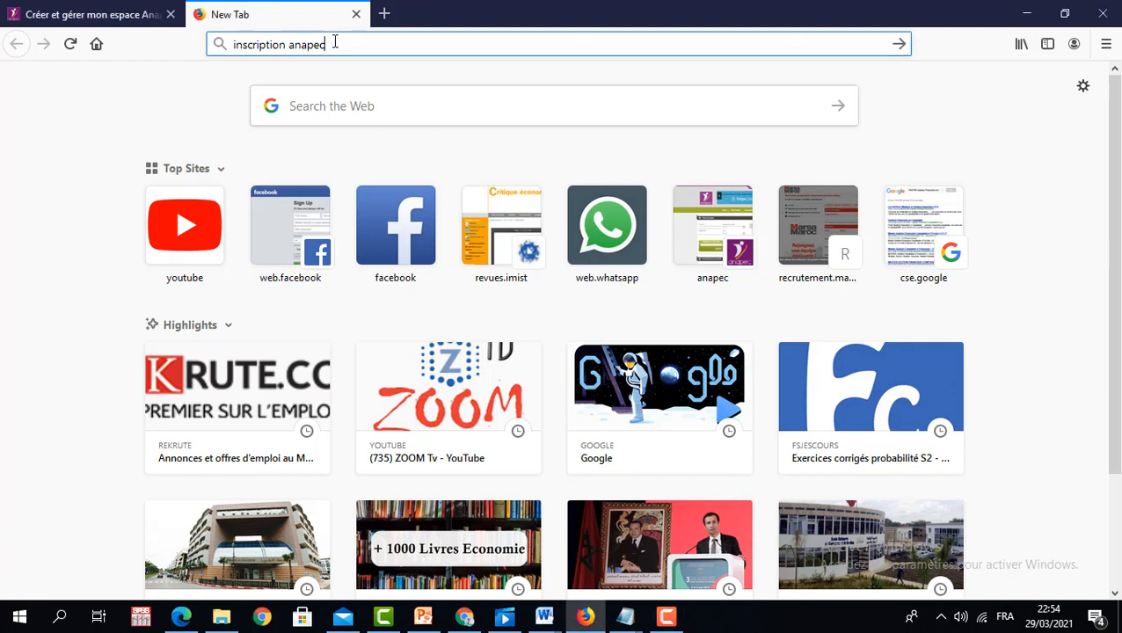
{"action": "key", "text": "Return"}
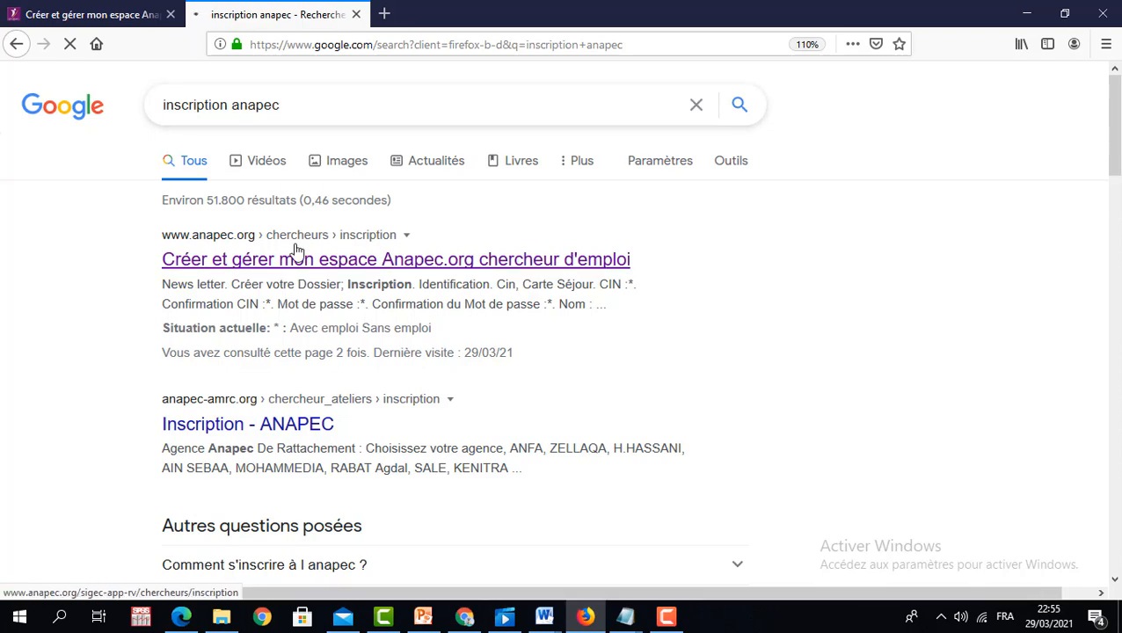
{"action": "left_click", "coordinate": [92, 15]}
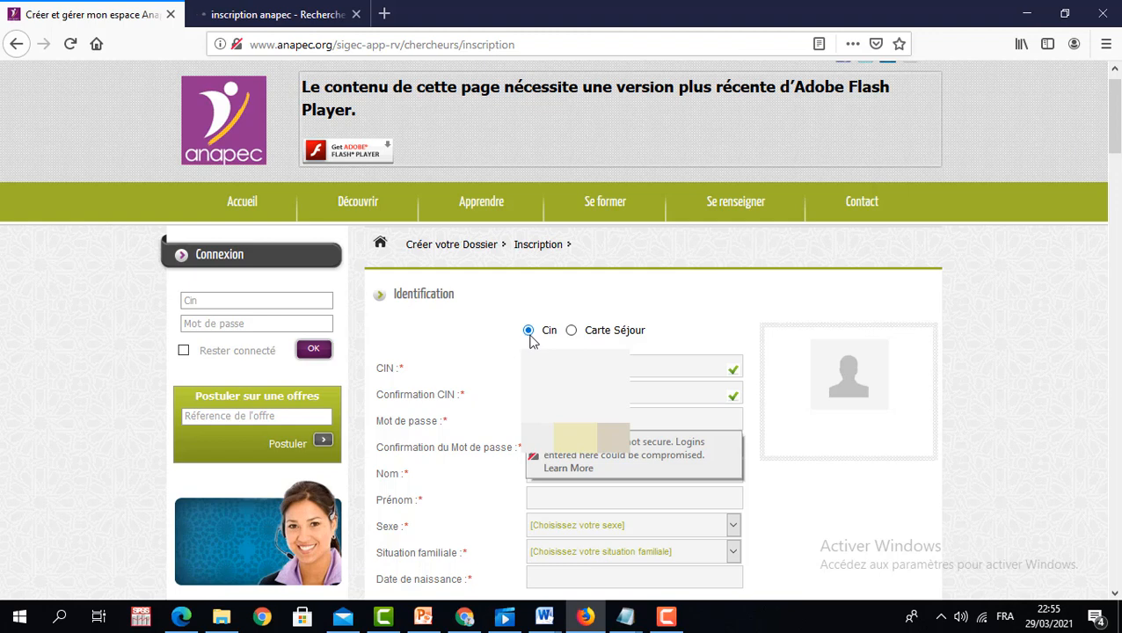
- Keep Cin as the ID type, then enter the account password and its confirmation, dismissing the insecure-login warnings
{"action": "left_click", "coordinate": [576, 332]}
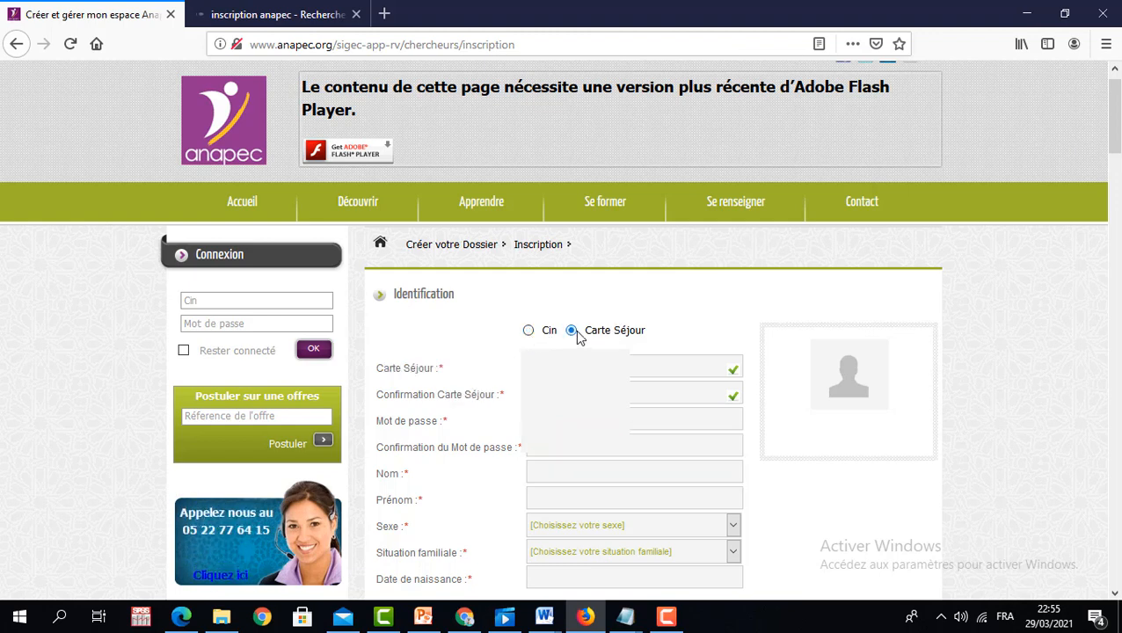
{"action": "left_click", "coordinate": [528, 332]}
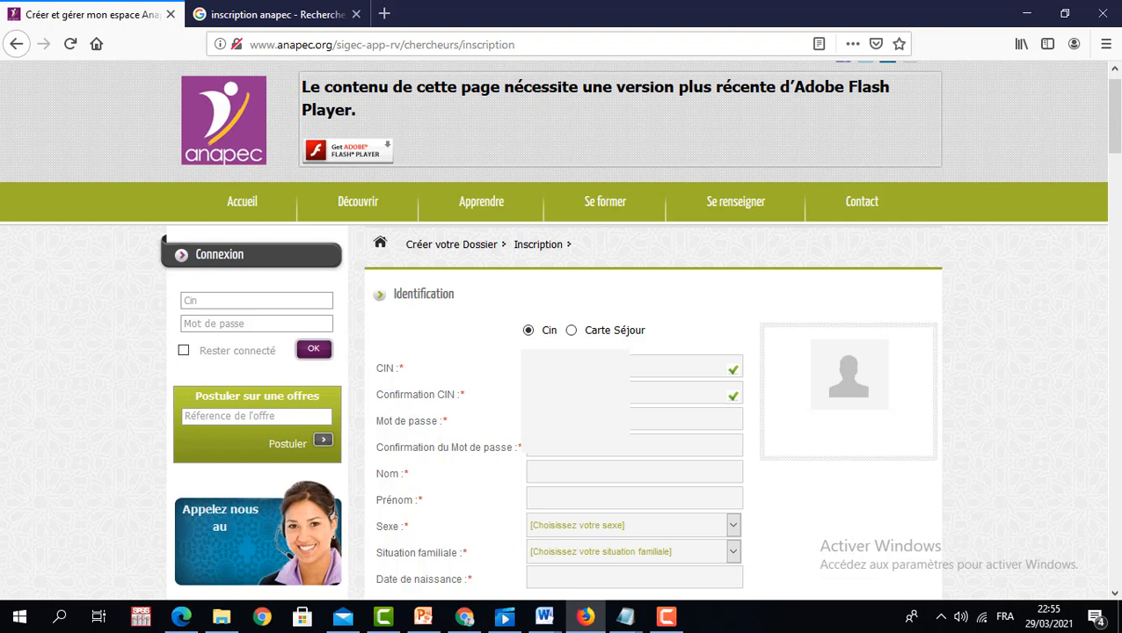
{"action": "left_click", "coordinate": [635, 420]}
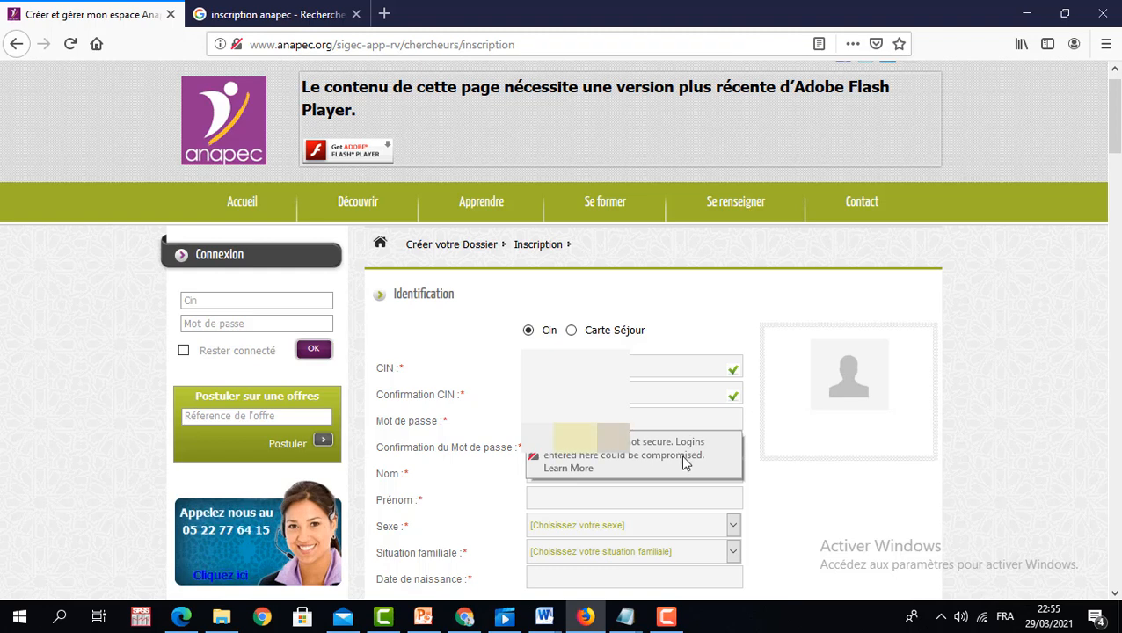
{"action": "left_click", "coordinate": [770, 483]}
{"action": "left_click", "coordinate": [597, 449]}
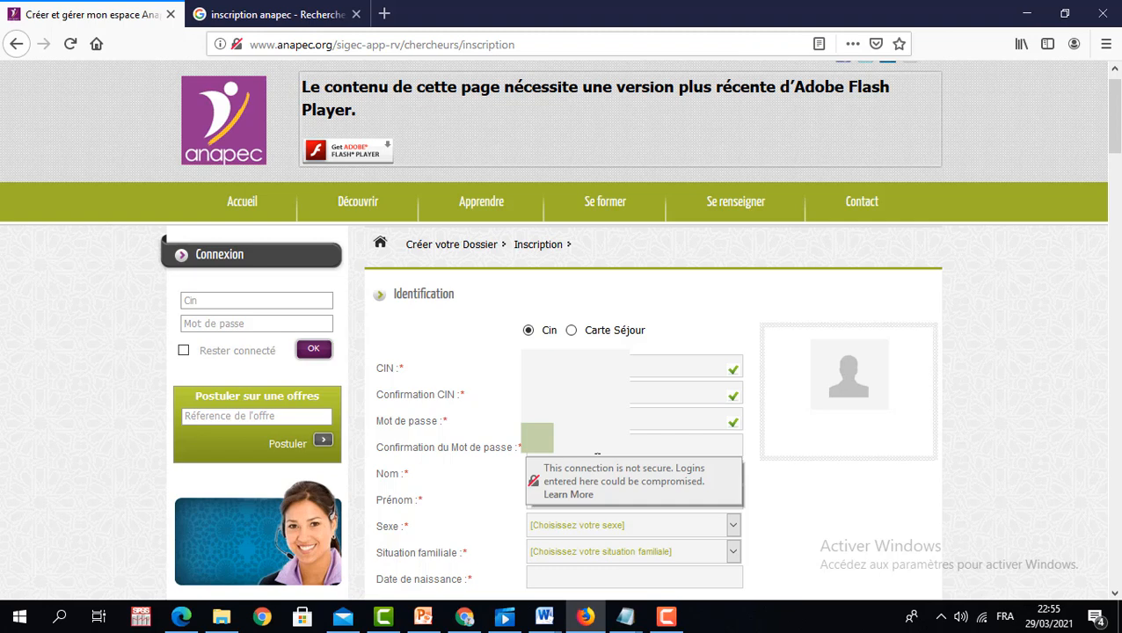
{"action": "left_click", "coordinate": [793, 497]}
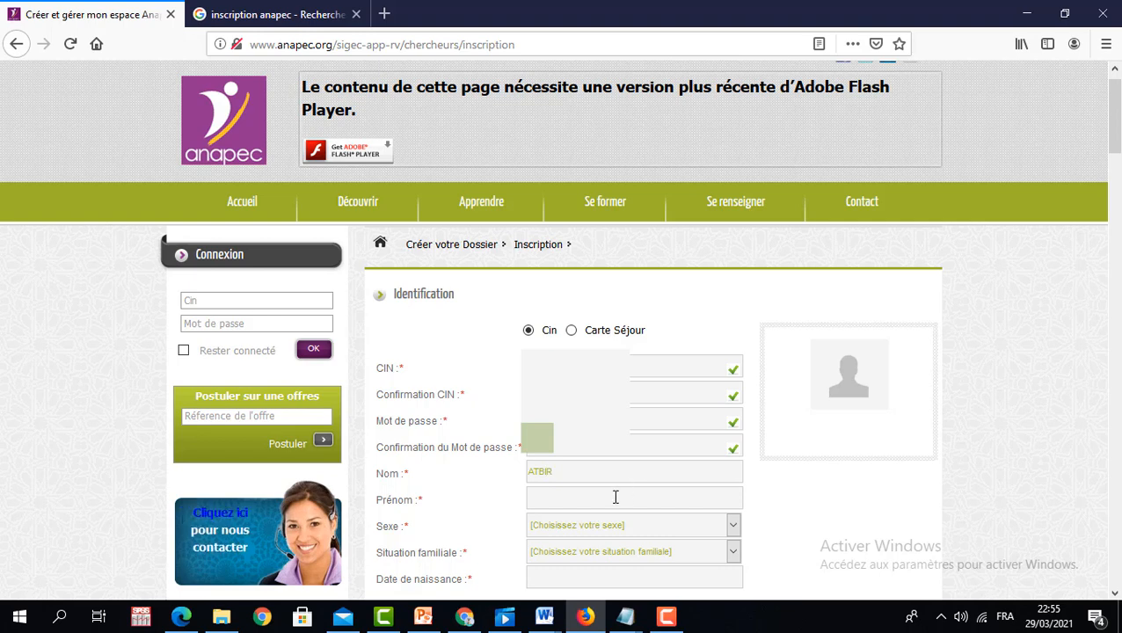
- Enter the first name, set sex to Masculin and marital status to Célibataire
{"action": "left_click", "coordinate": [613, 499]}
{"action": "type", "text": "YASSIN"}
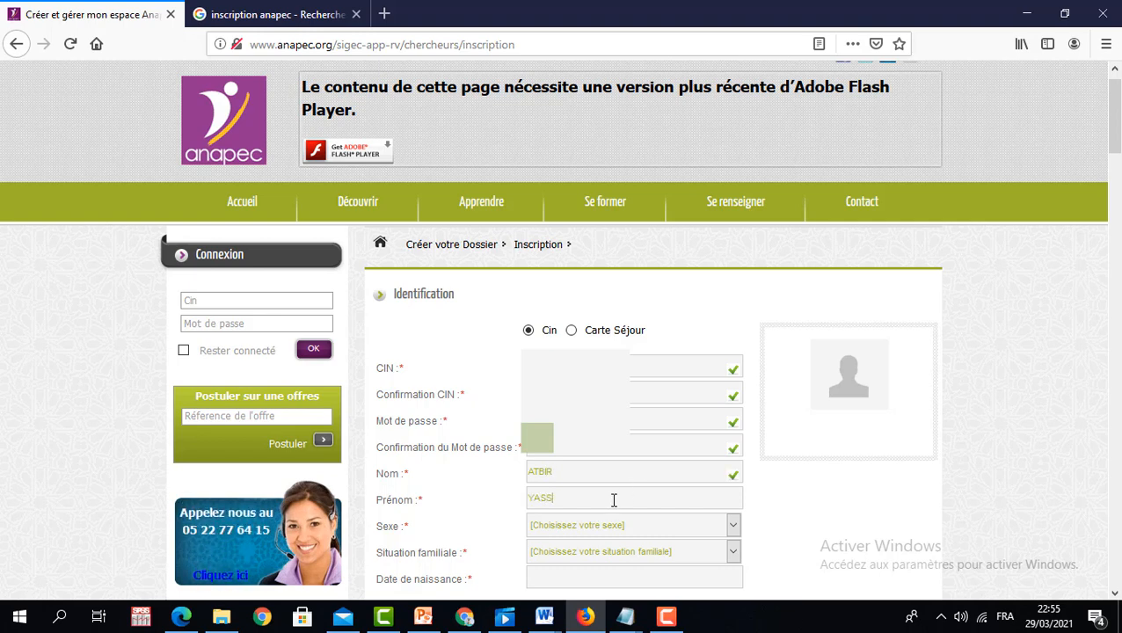
{"action": "left_click", "coordinate": [732, 526]}
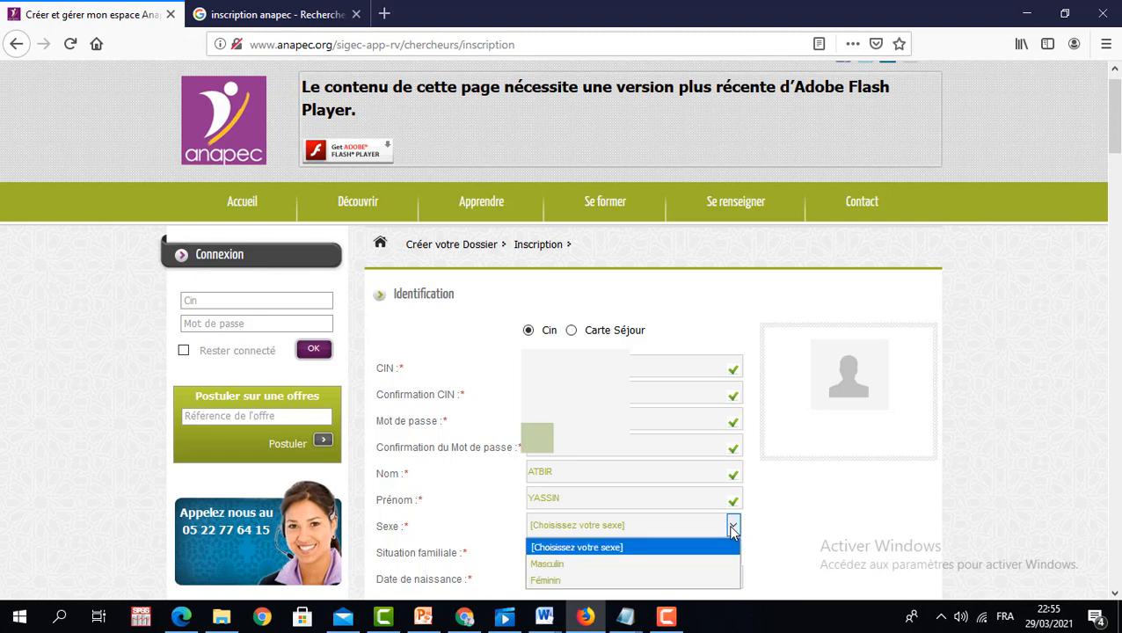
{"action": "left_click", "coordinate": [644, 564]}
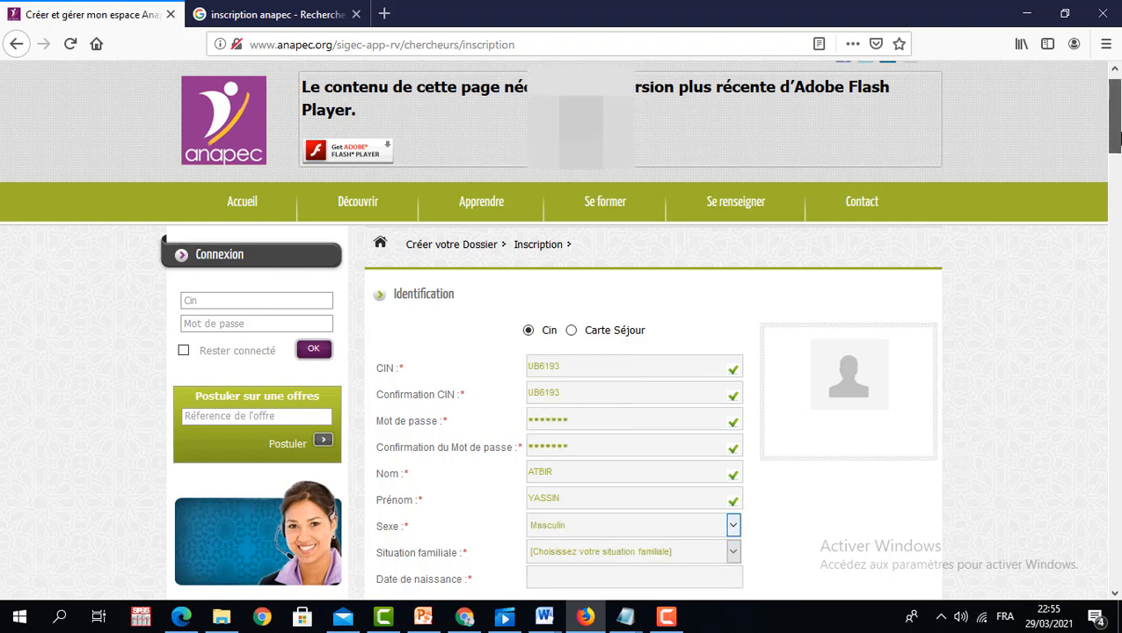
{"action": "scroll", "coordinate": [665, 219], "scroll_direction": "down", "scroll_amount": 3}
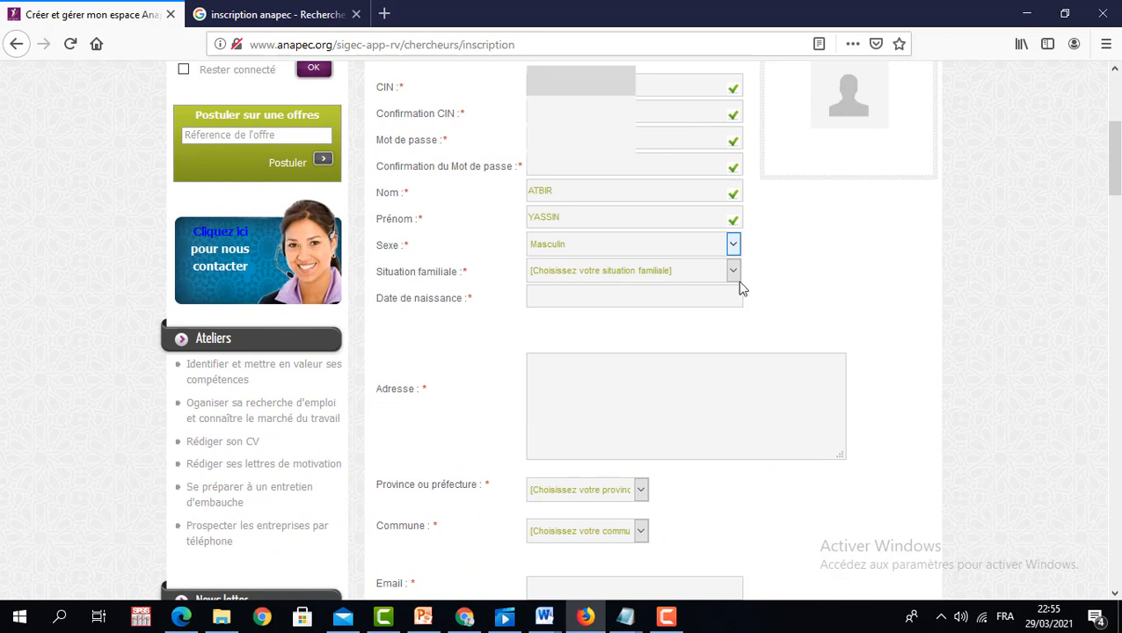
{"action": "left_click", "coordinate": [732, 270]}
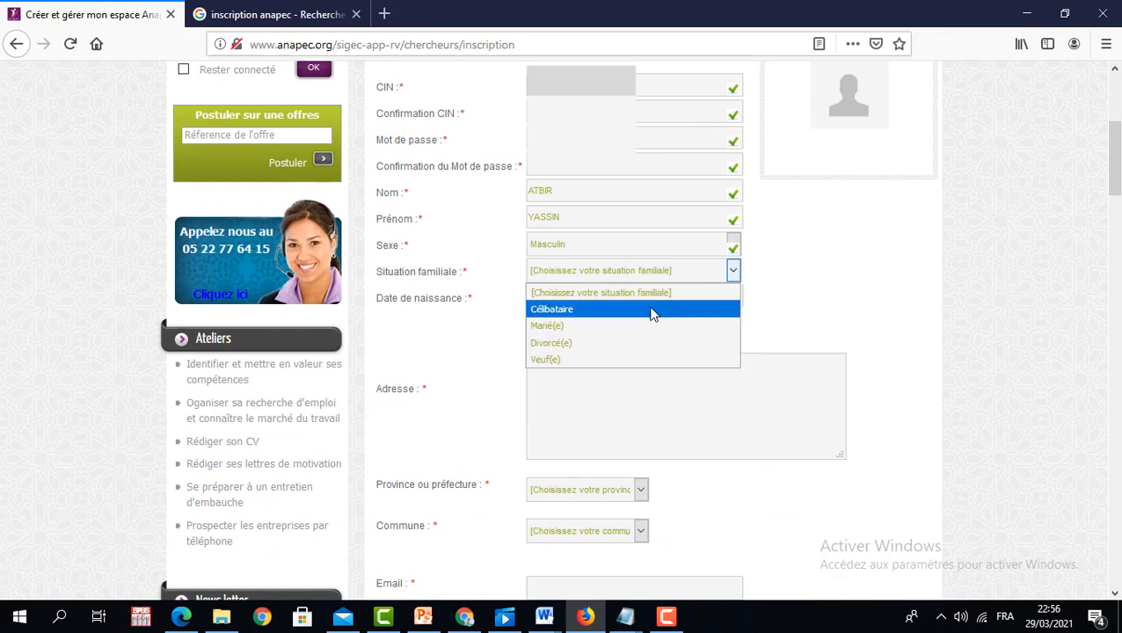
{"action": "left_click", "coordinate": [613, 311]}
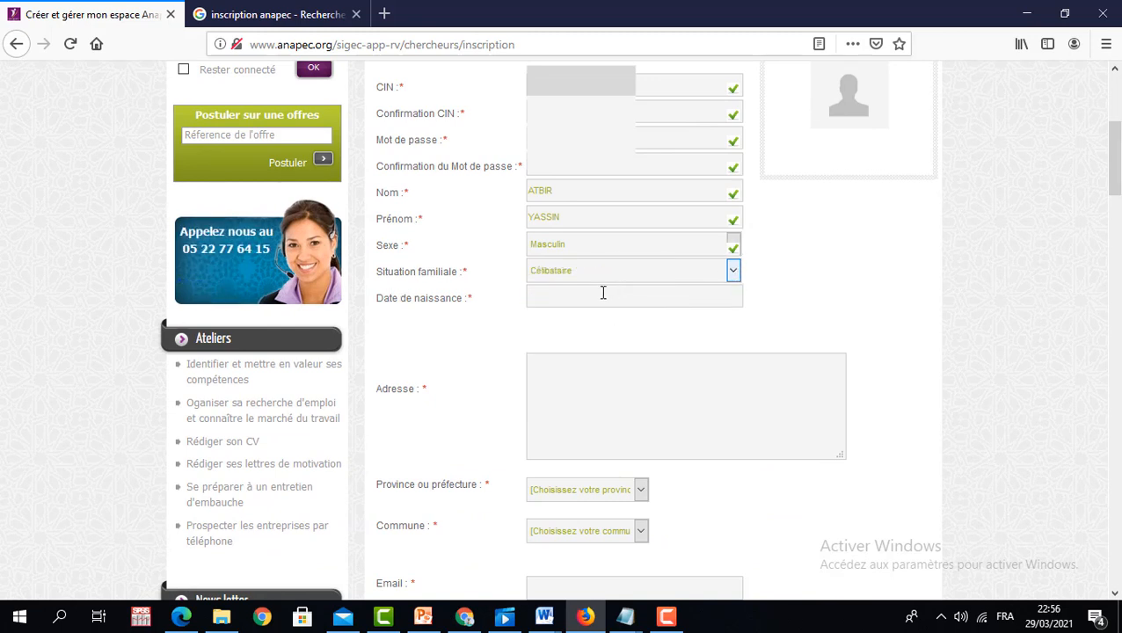
- Set the date of birth to 13-06-1998 with the calendar picker
{"action": "left_click", "coordinate": [601, 295]}
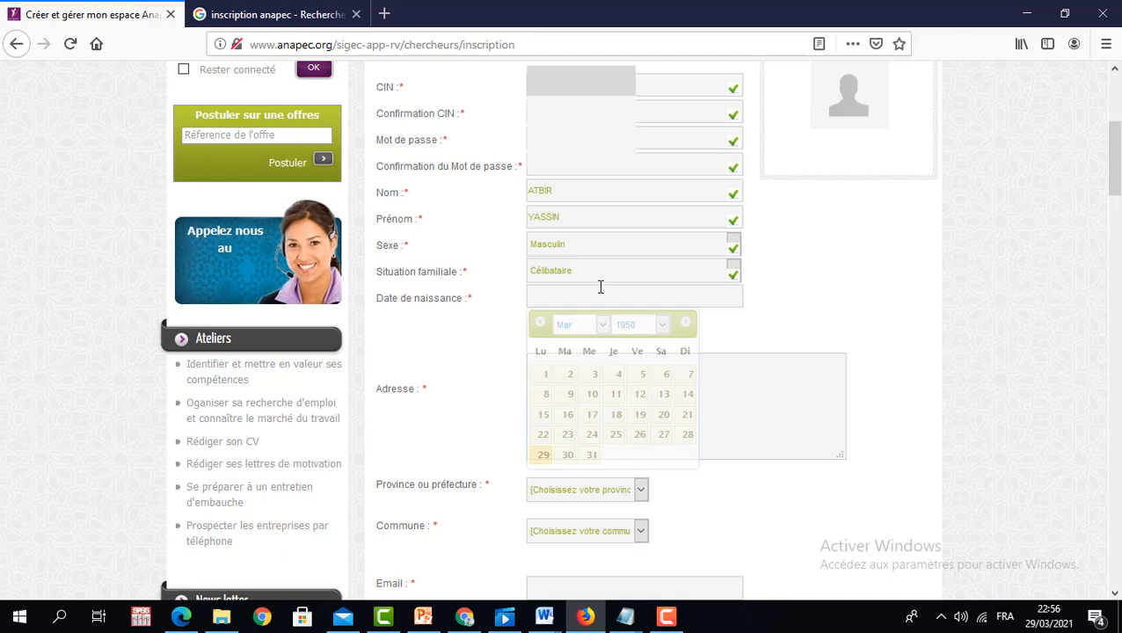
{"action": "left_click", "coordinate": [664, 327]}
{"action": "left_click_drag", "start_coordinate": [663, 367], "coordinate": [664, 547]}
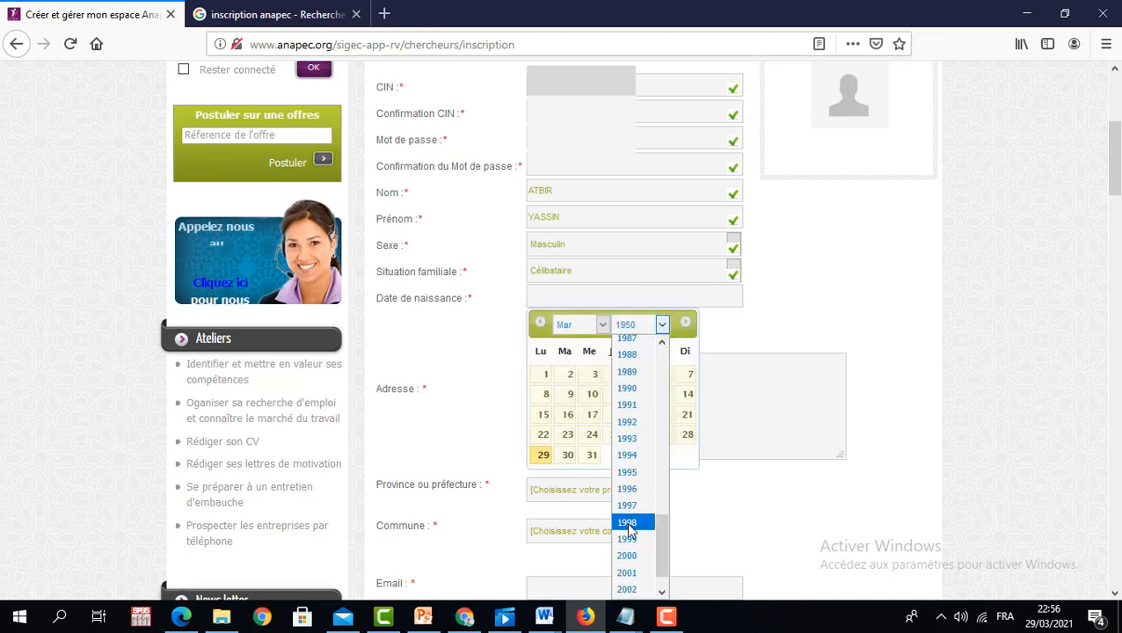
{"action": "left_click", "coordinate": [626, 521]}
{"action": "left_click", "coordinate": [603, 326]}
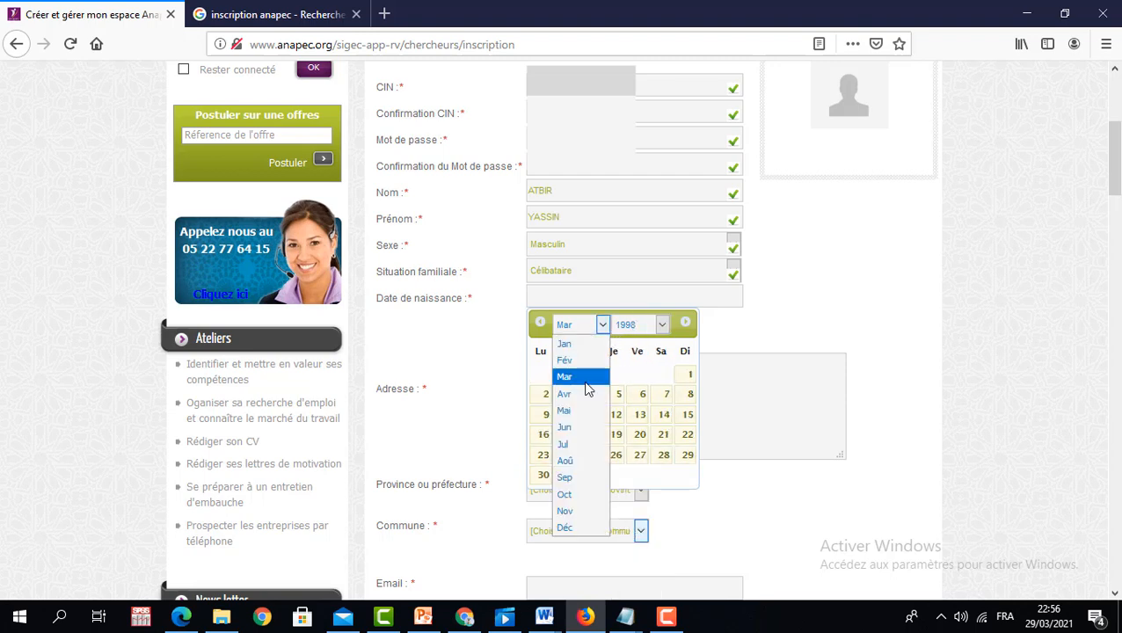
{"action": "left_click", "coordinate": [572, 429]}
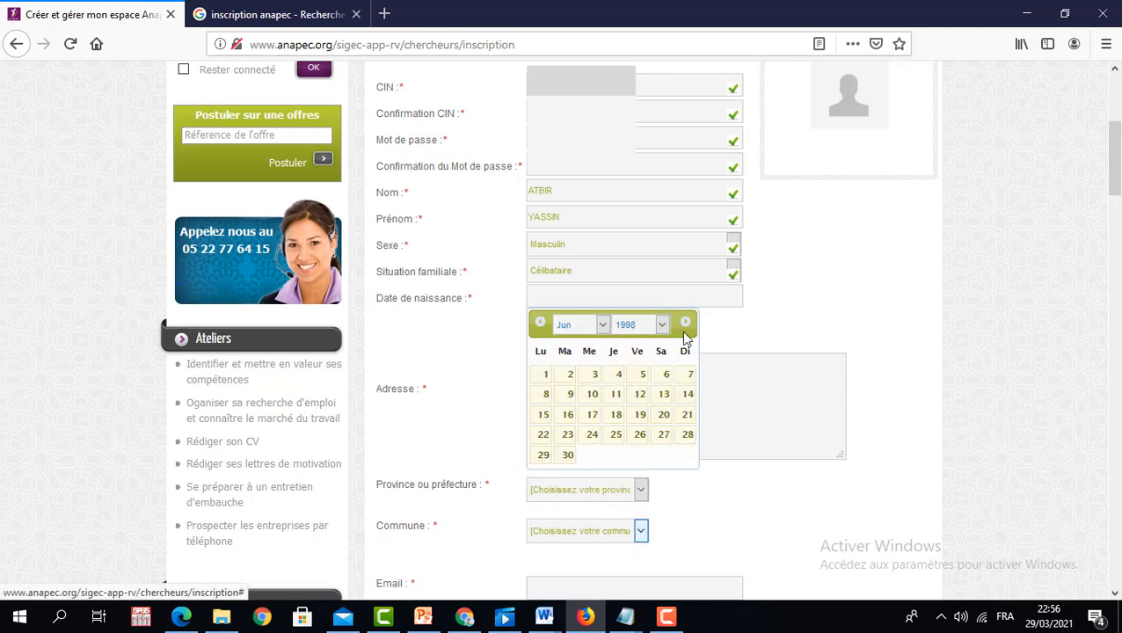
{"action": "left_click", "coordinate": [661, 396]}
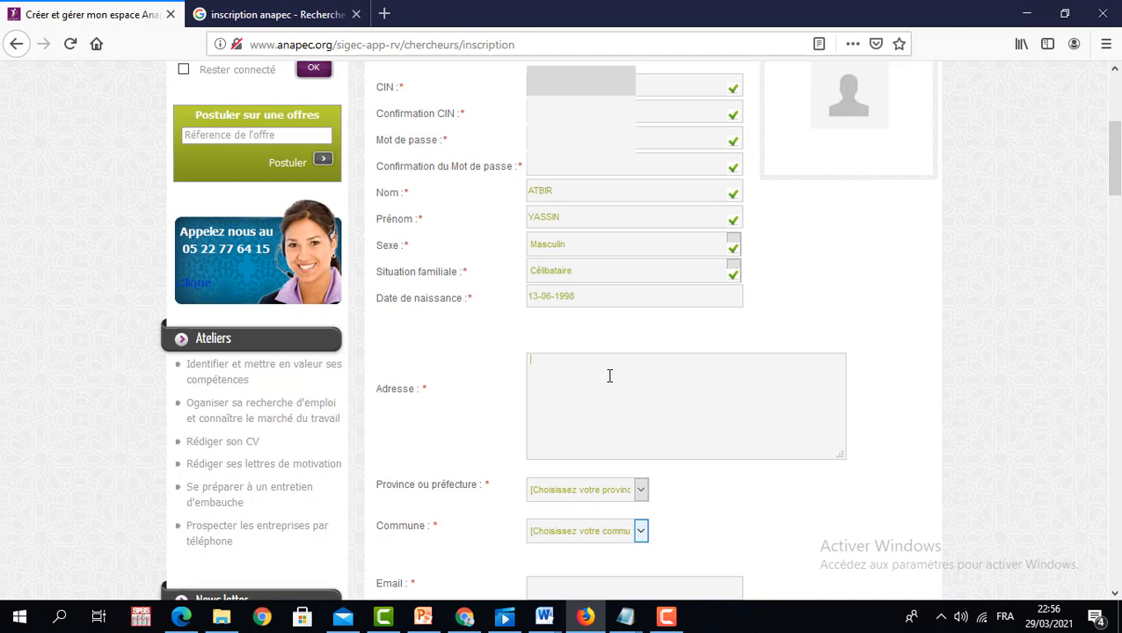
- Enter the street address, choose province FES MEDINA and commune Sidi Harazem
{"action": "type", "text": "BVR"}
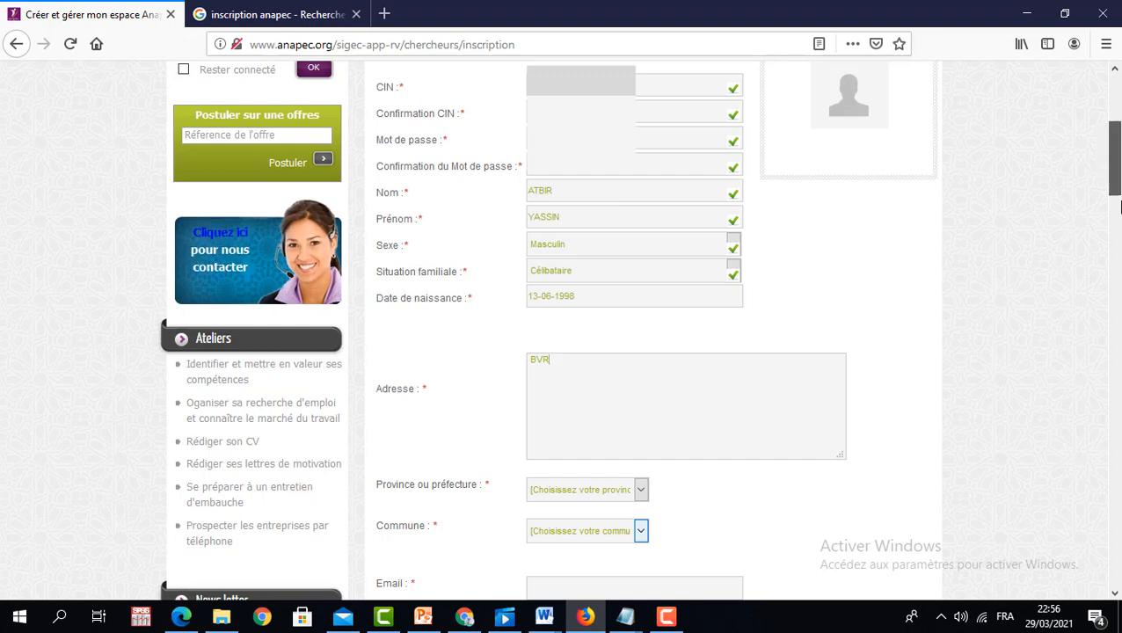
{"action": "scroll", "coordinate": [1120, 206], "scroll_direction": "down", "scroll_amount": 3}
{"action": "left_click", "coordinate": [641, 298]}
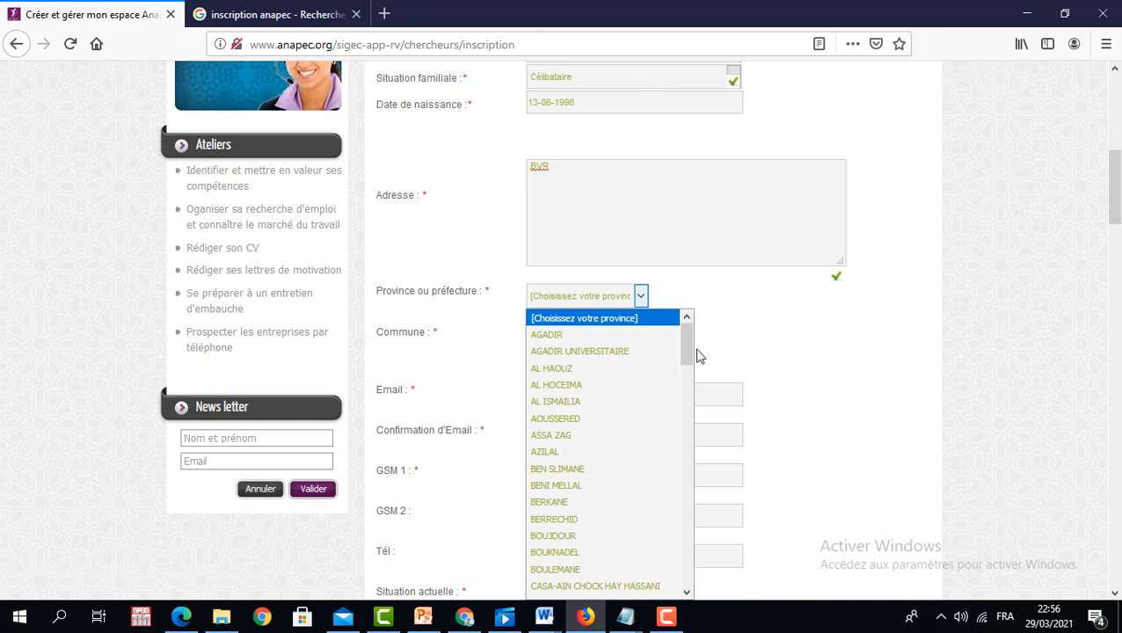
{"action": "left_click_drag", "start_coordinate": [687, 348], "coordinate": [690, 421]}
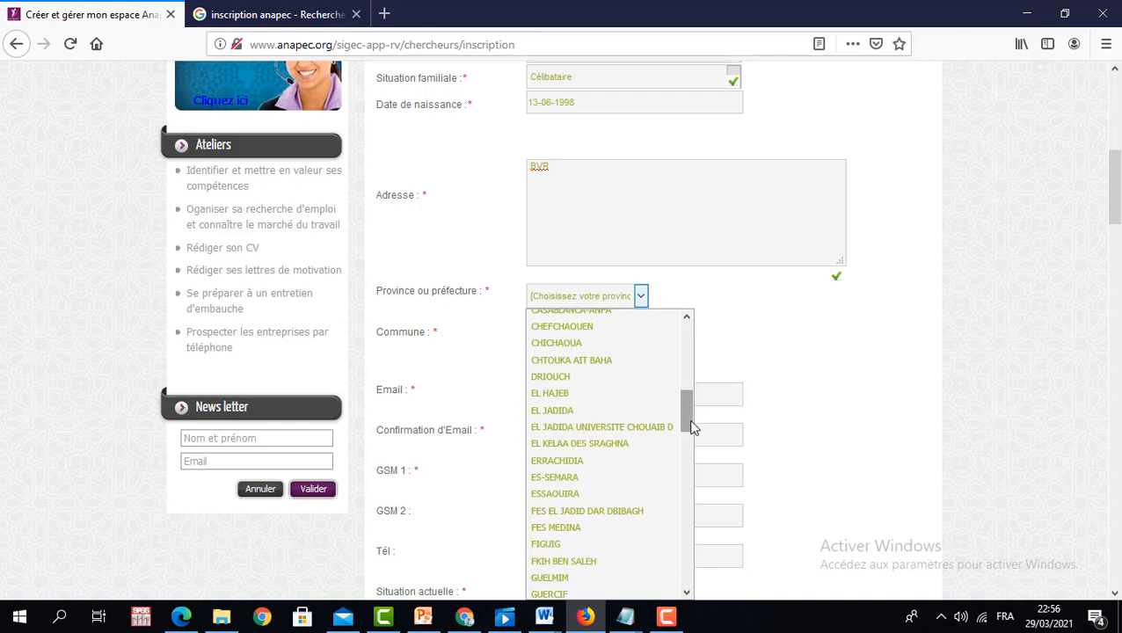
{"action": "left_click", "coordinate": [650, 527]}
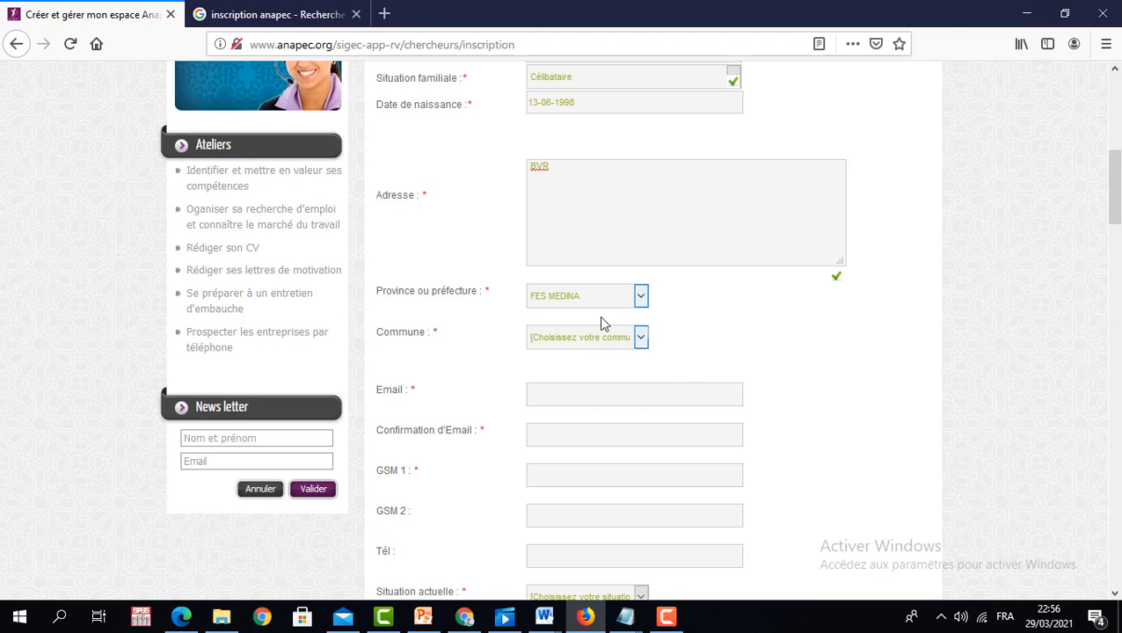
{"action": "left_click", "coordinate": [639, 339]}
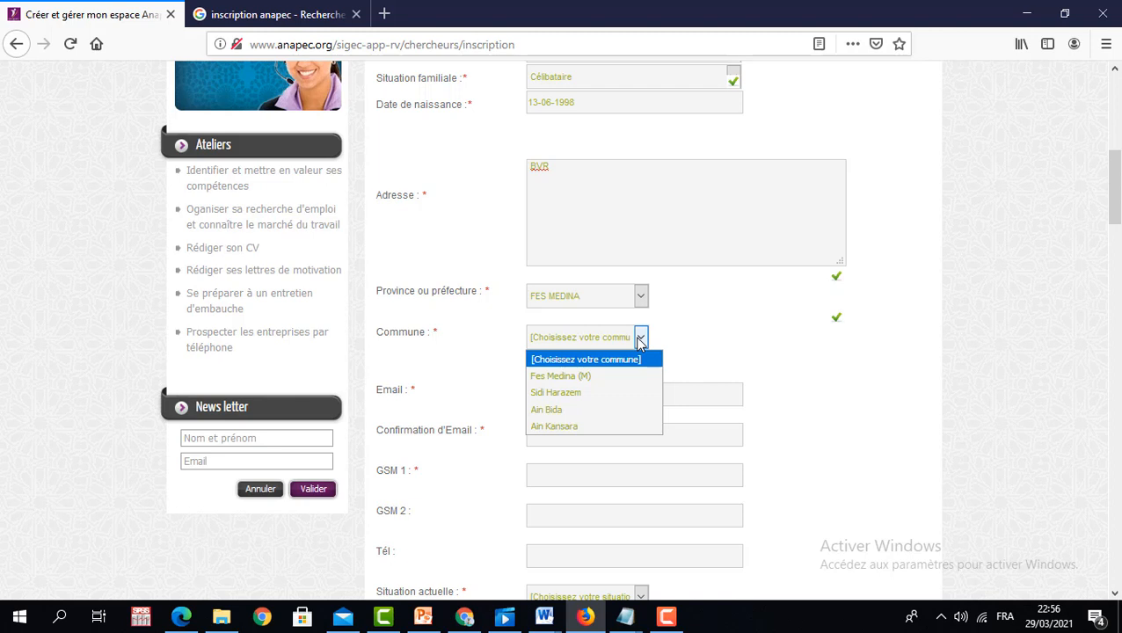
{"action": "left_click", "coordinate": [567, 393]}
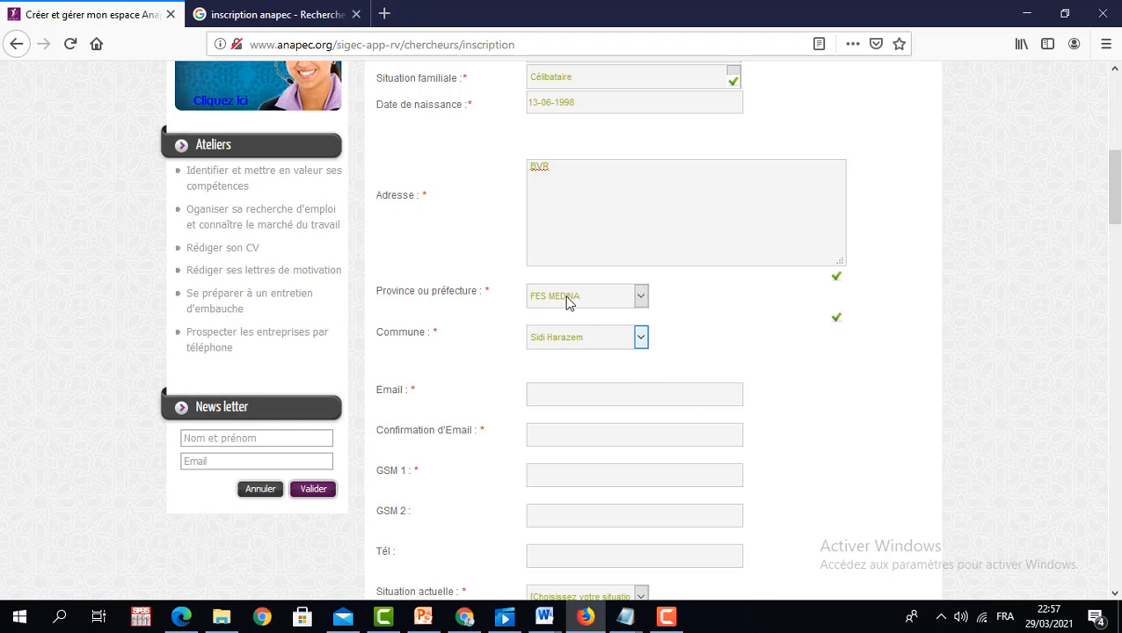
- Enter the e-mail address and its confirmation
{"action": "left_click", "coordinate": [605, 399]}
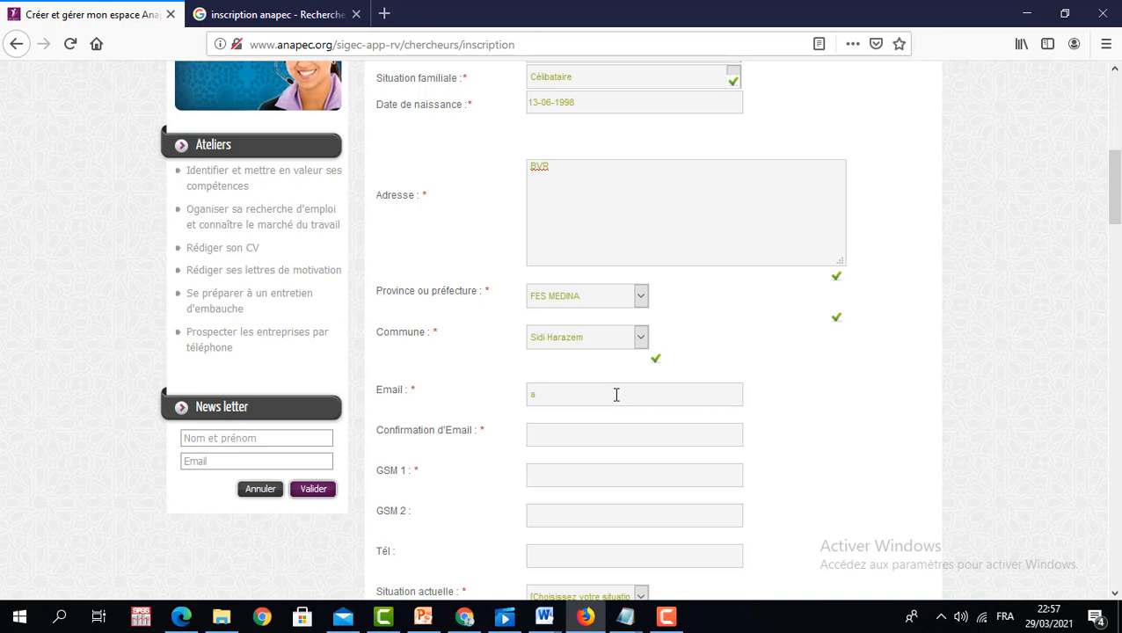
{"action": "left_click", "coordinate": [596, 426]}
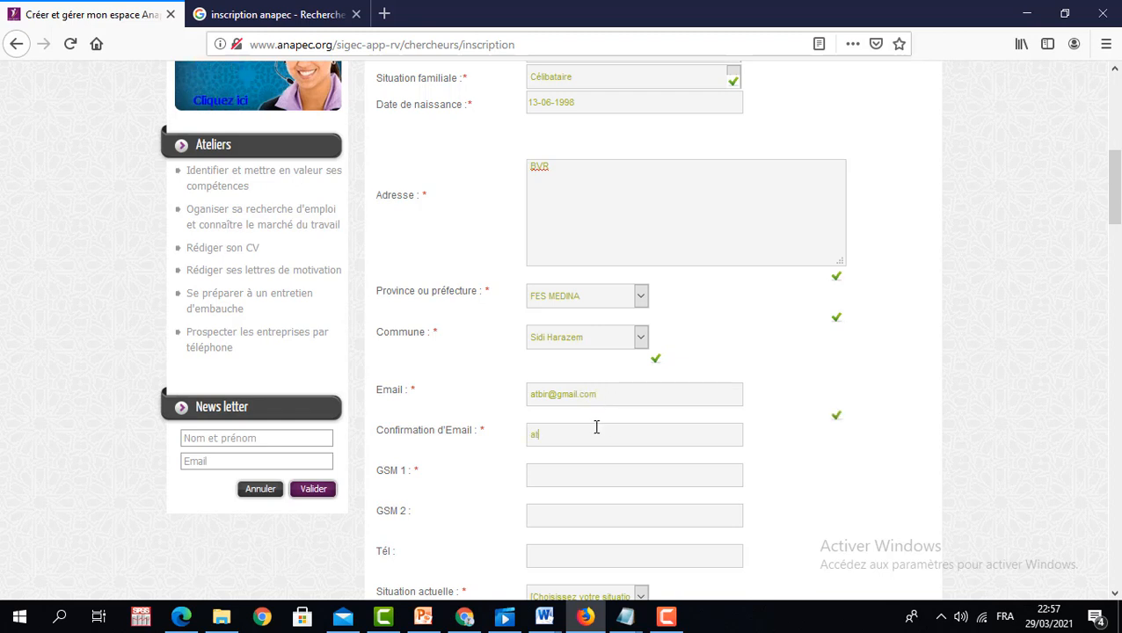
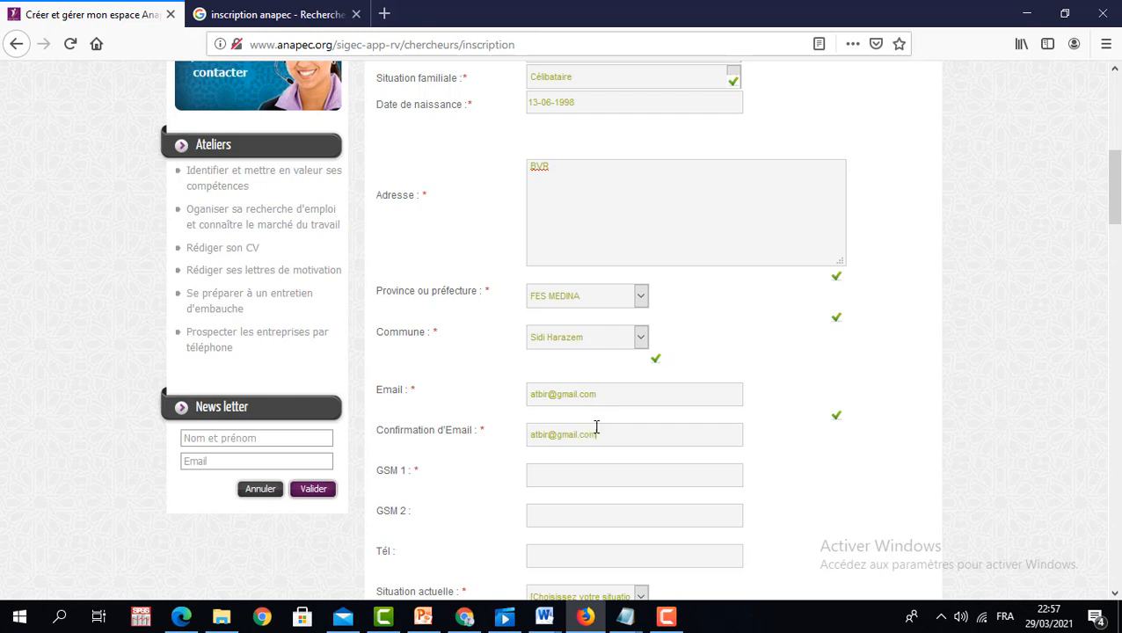
- Fill in the GSM 1 mobile number and the Tél landline, leaving GSM 2 blank
{"action": "left_click", "coordinate": [611, 470]}
{"action": "type", "text": "0"}
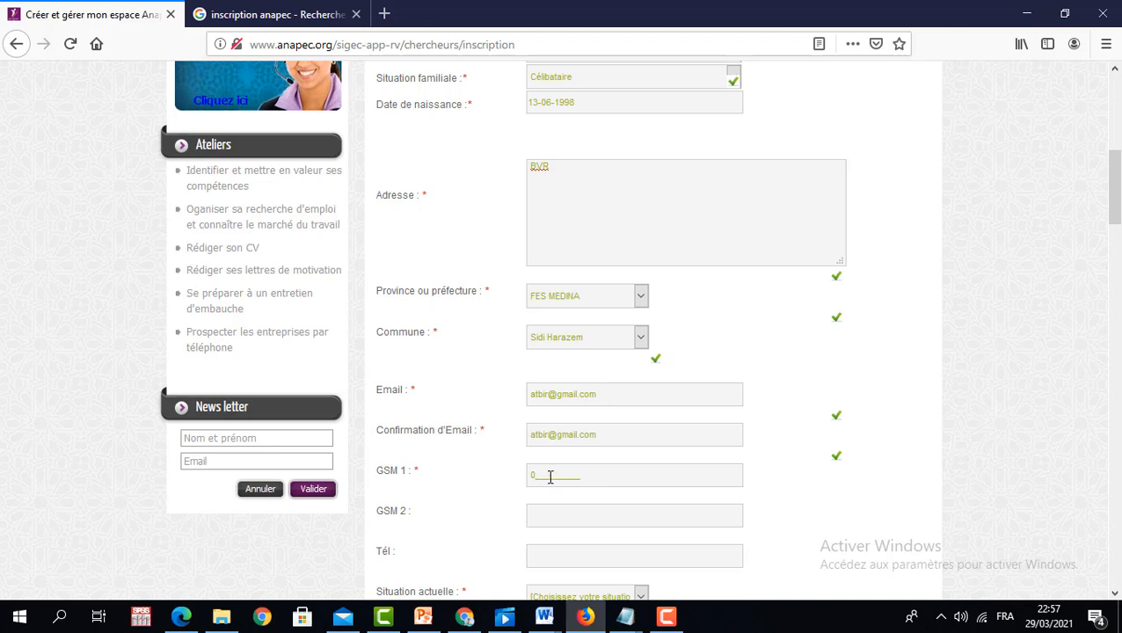
{"action": "type", "text": "677777777"}
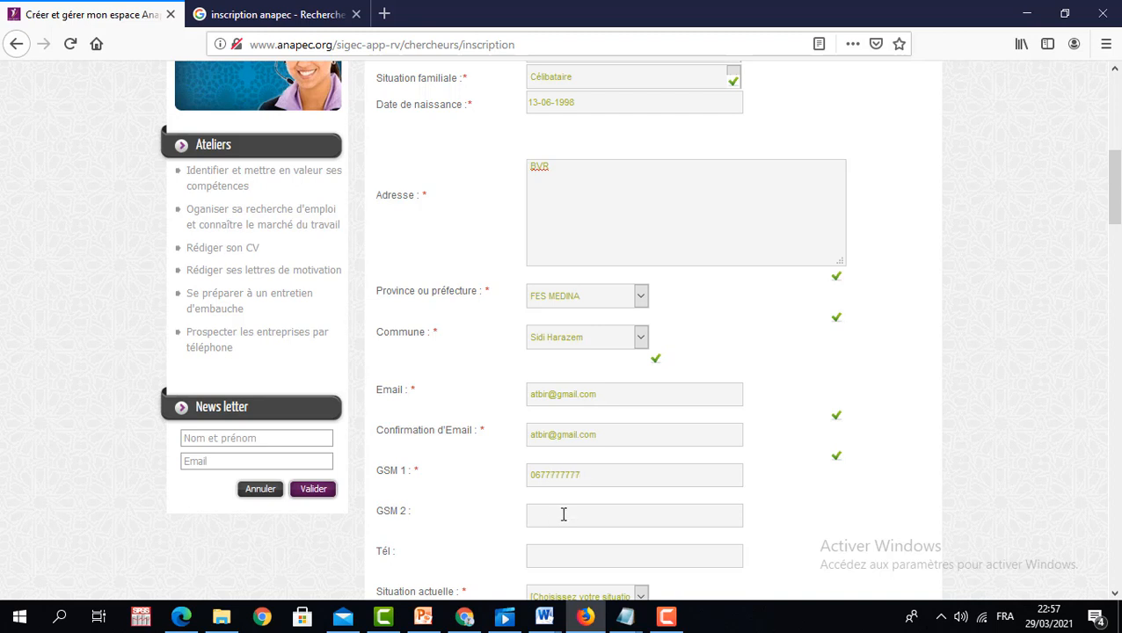
{"action": "left_click", "coordinate": [563, 514]}
{"action": "type", "text": "0"}
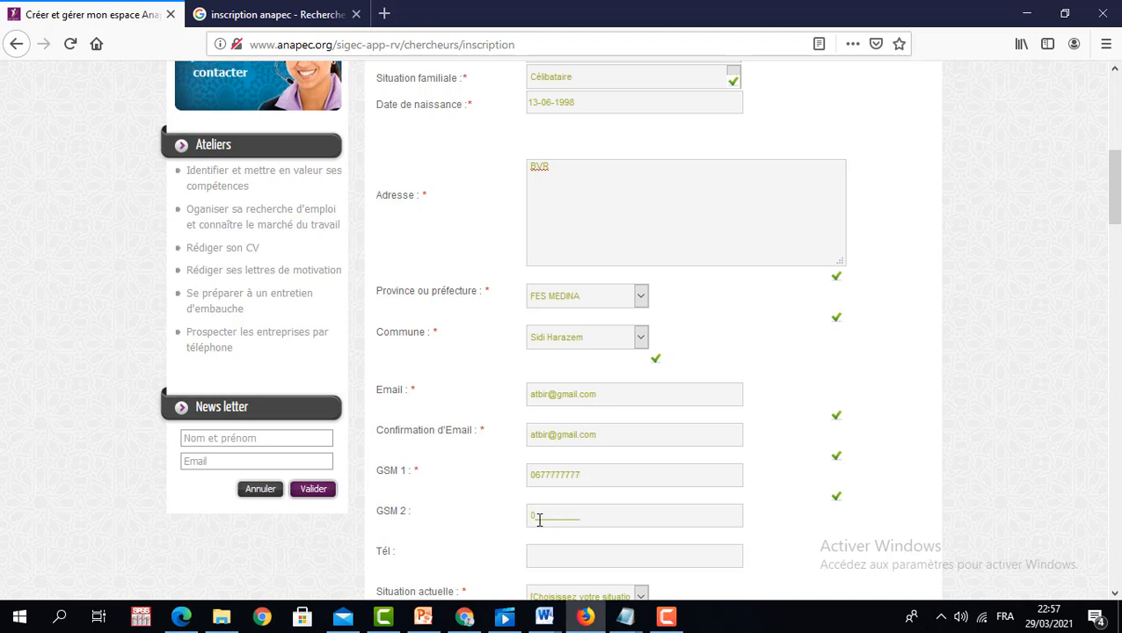
{"action": "left_click", "coordinate": [552, 560]}
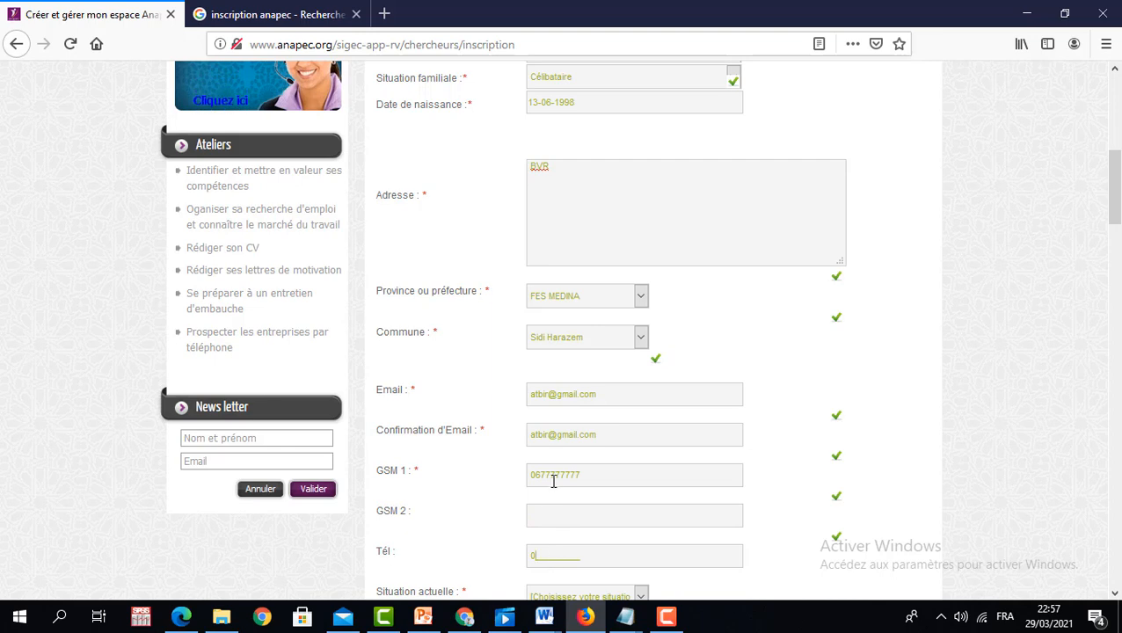
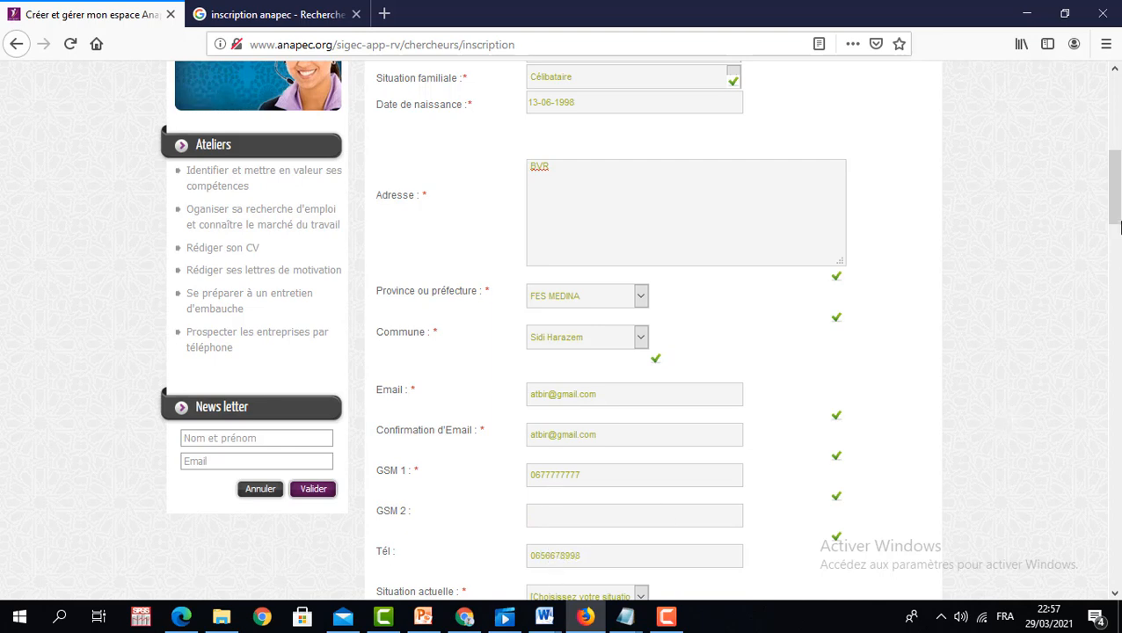
{"action": "scroll", "coordinate": [663, 233], "scroll_direction": "down", "scroll_amount": 3}
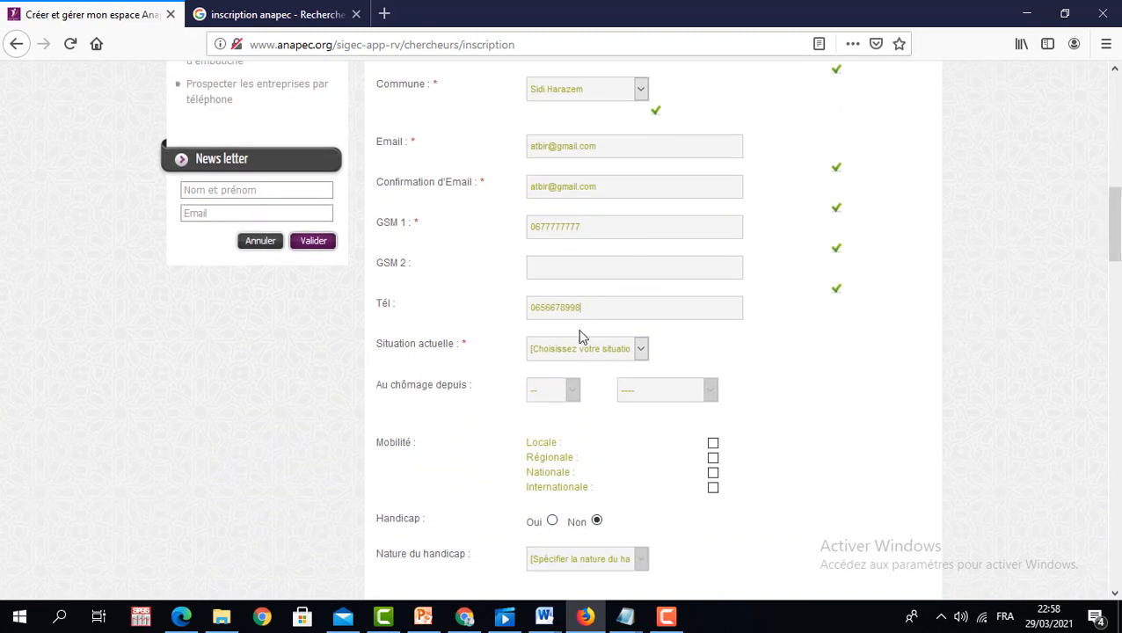
- Set the current situation to Sans emploi, unemployed since month 5 of 2020
{"action": "left_click", "coordinate": [643, 350]}
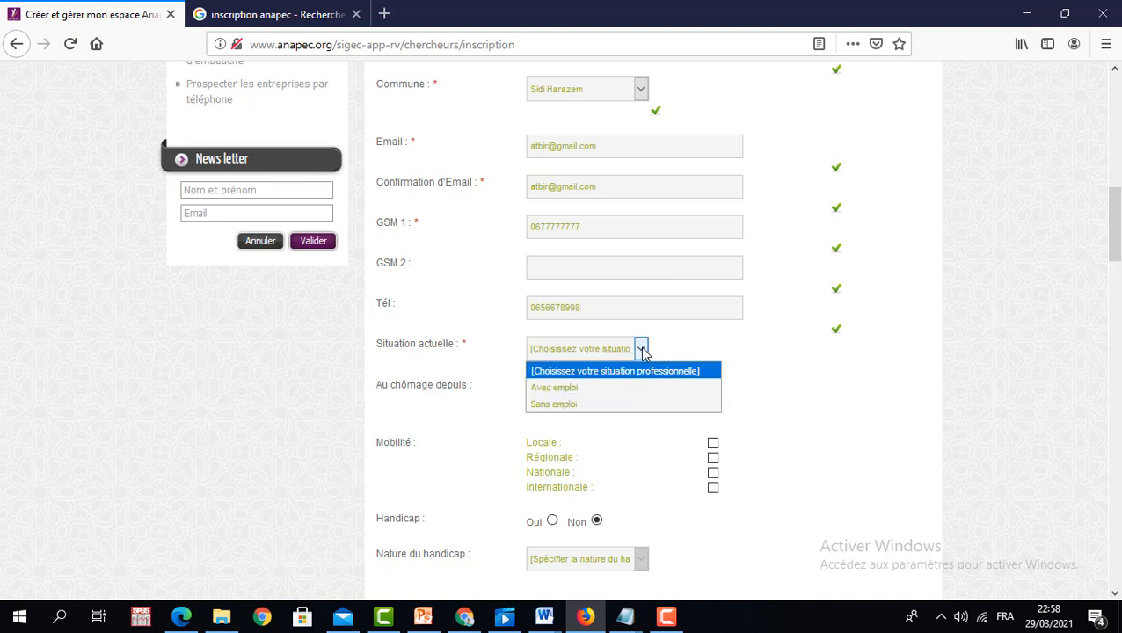
{"action": "left_click", "coordinate": [556, 407]}
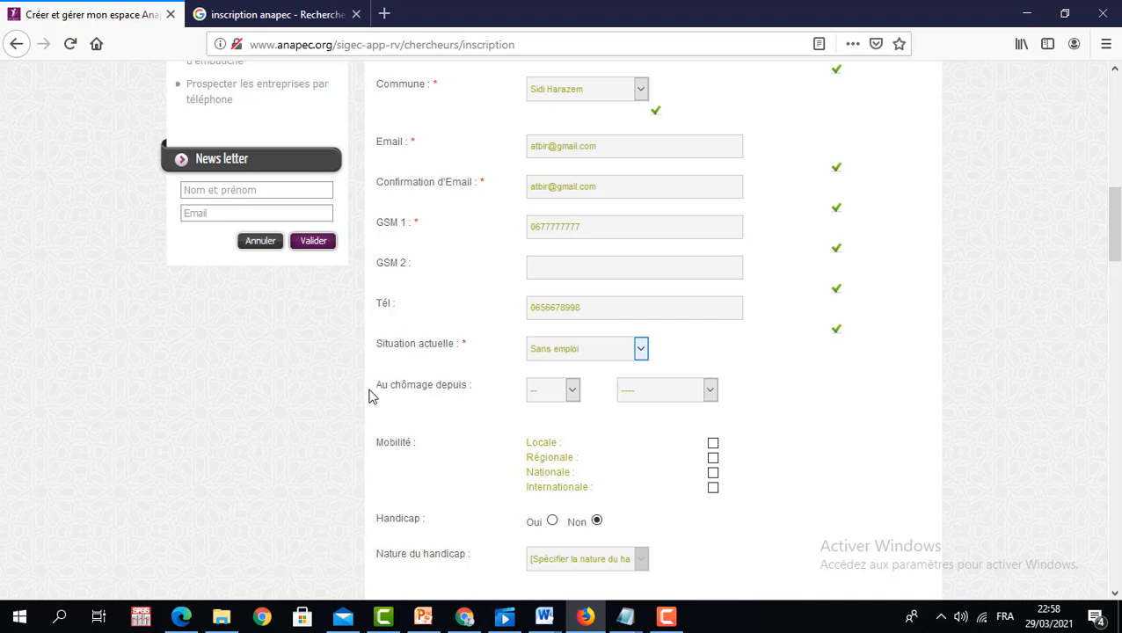
{"action": "left_click", "coordinate": [573, 391]}
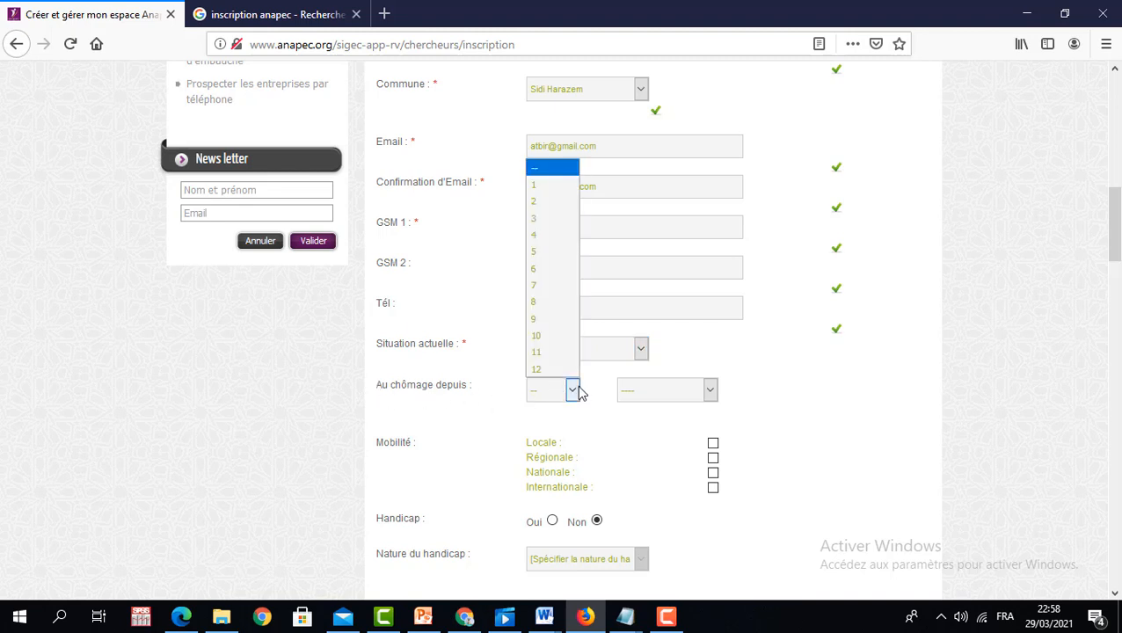
{"action": "left_click", "coordinate": [540, 254]}
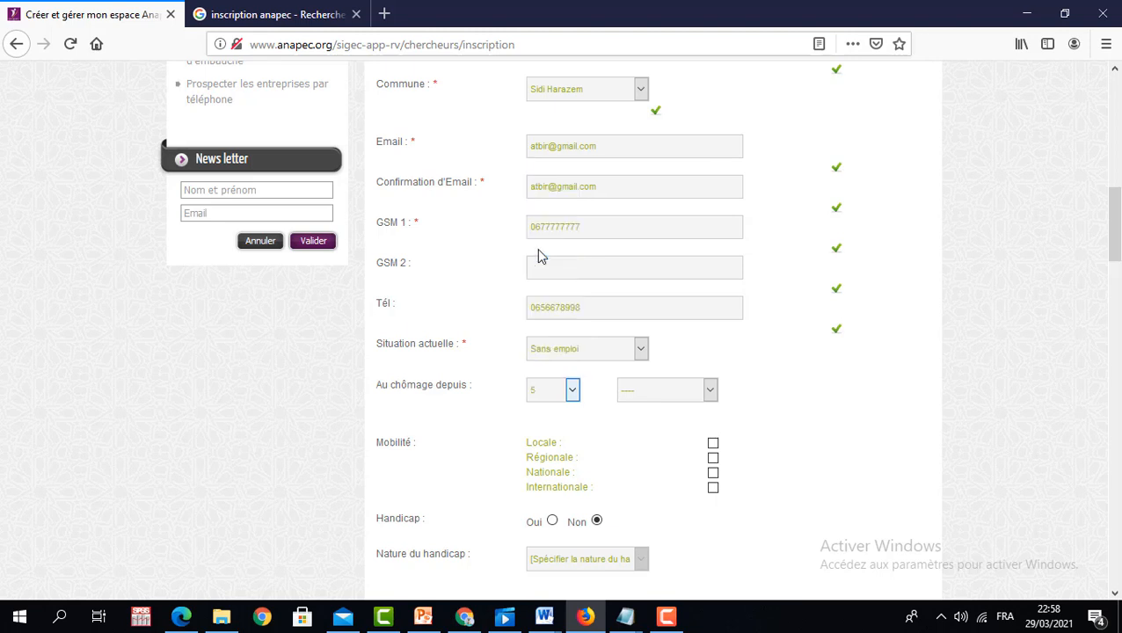
{"action": "left_click", "coordinate": [710, 390]}
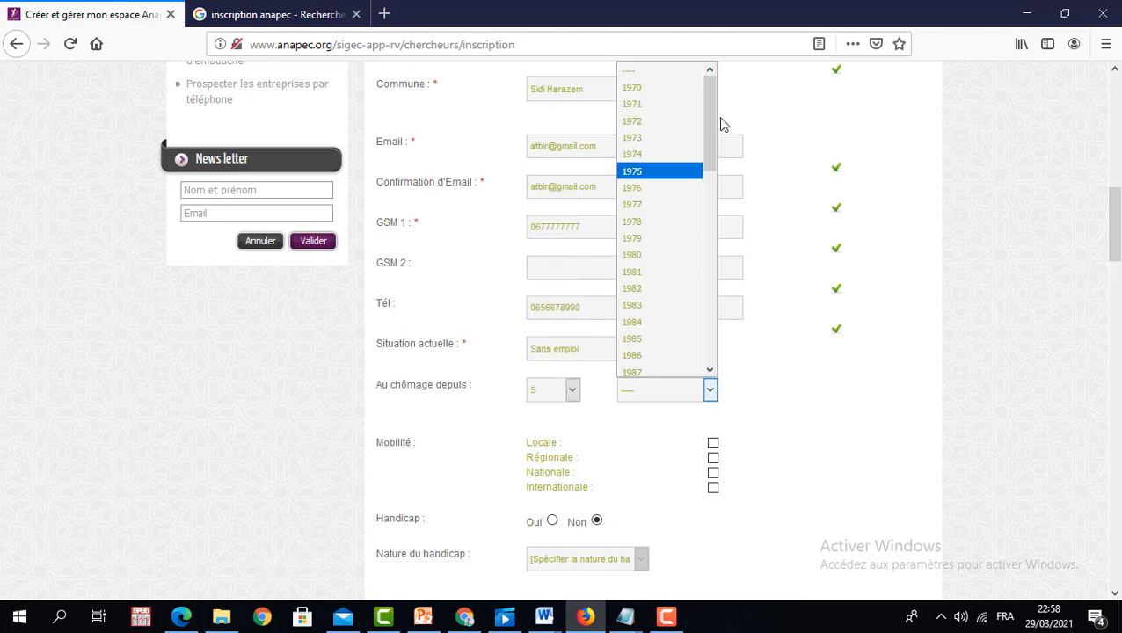
{"action": "left_click_drag", "start_coordinate": [710, 137], "coordinate": [714, 363]}
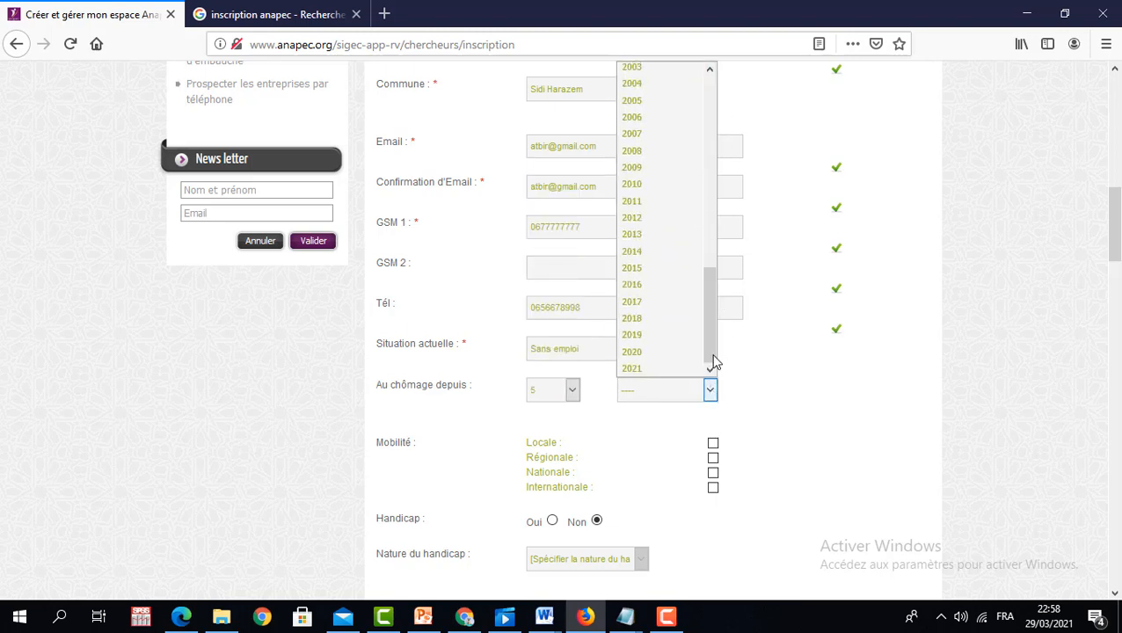
{"action": "left_click", "coordinate": [659, 352]}
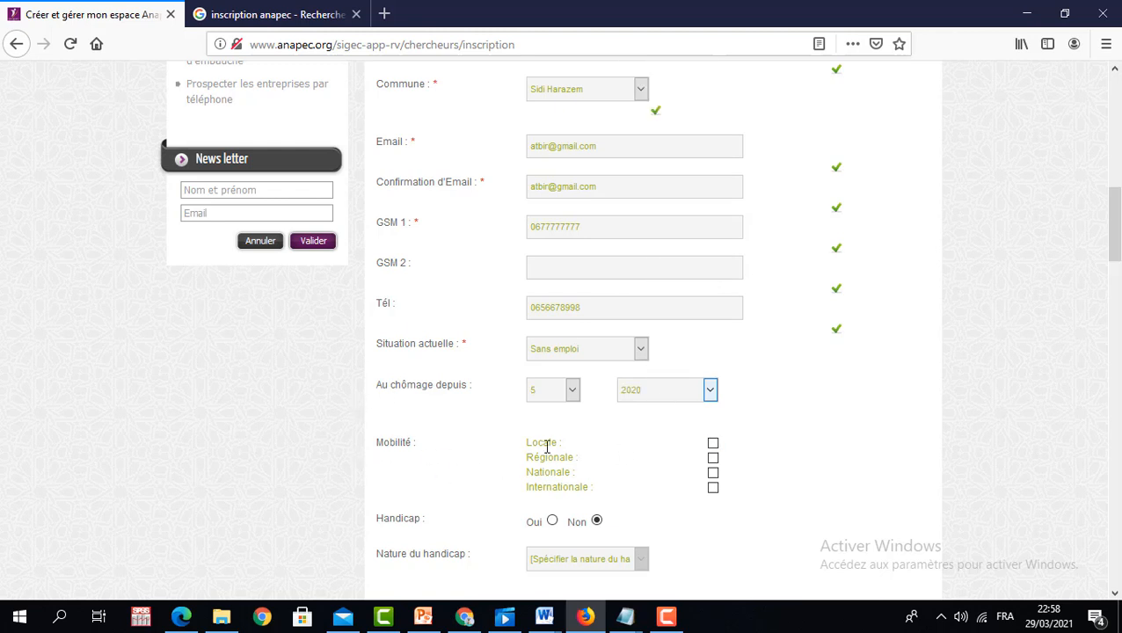
- Tick local, regional, national and international mobility and leave Handicap on Non
{"action": "left_click", "coordinate": [713, 443]}
{"action": "left_click", "coordinate": [713, 458]}
{"action": "left_click", "coordinate": [713, 472]}
{"action": "left_click", "coordinate": [713, 487]}
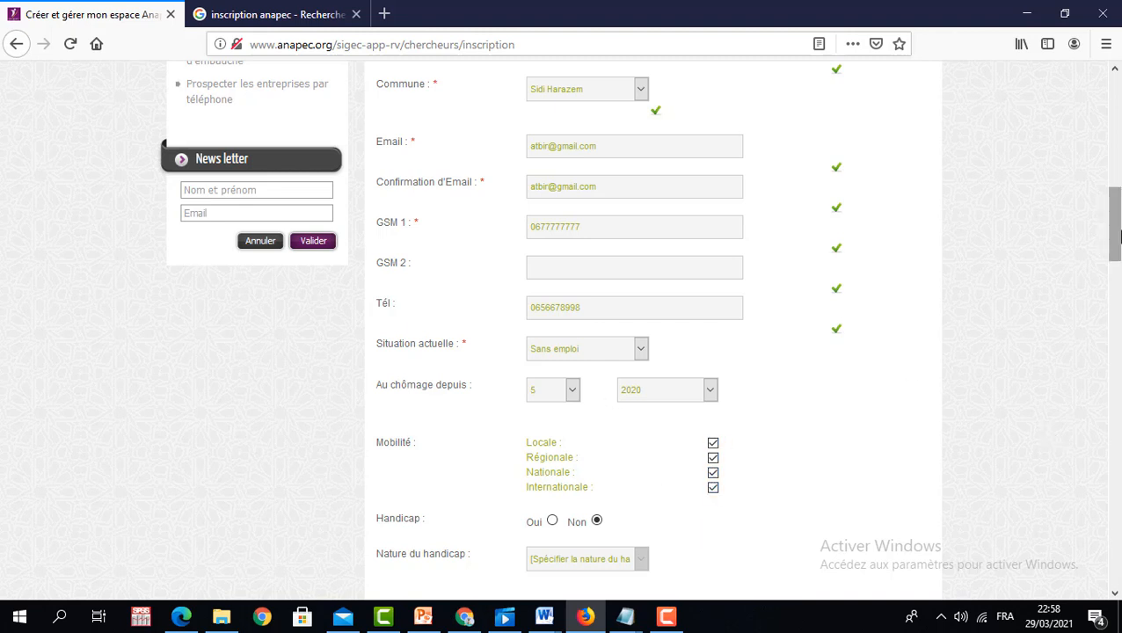
{"action": "left_click_drag", "start_coordinate": [1115, 235], "coordinate": [1115, 287]}
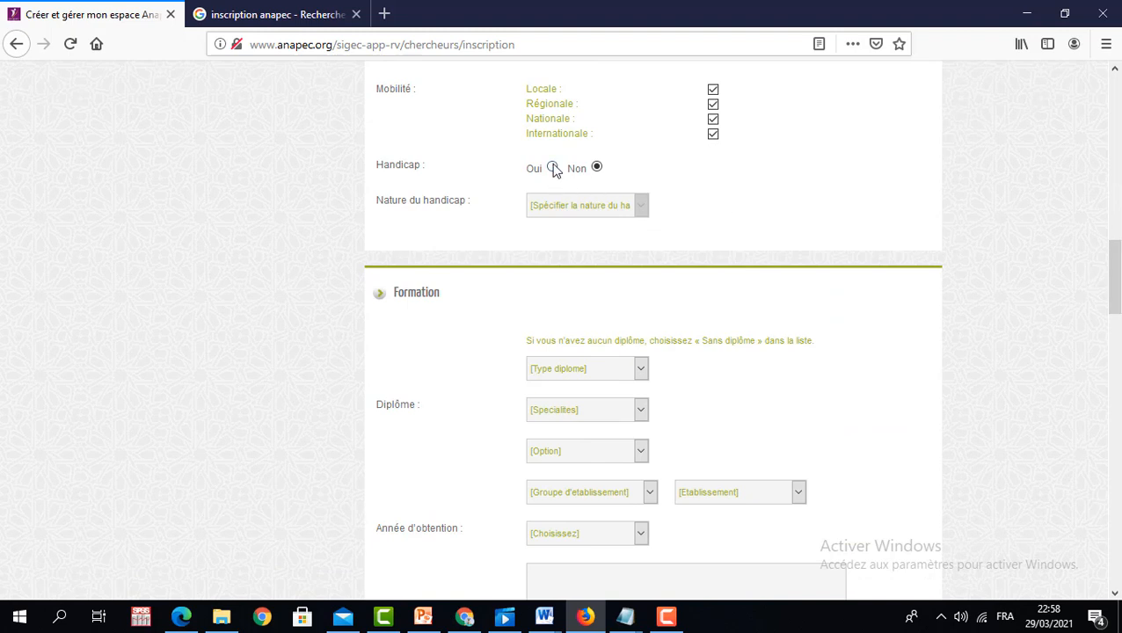
{"action": "left_click", "coordinate": [553, 168]}
{"action": "left_click", "coordinate": [642, 209]}
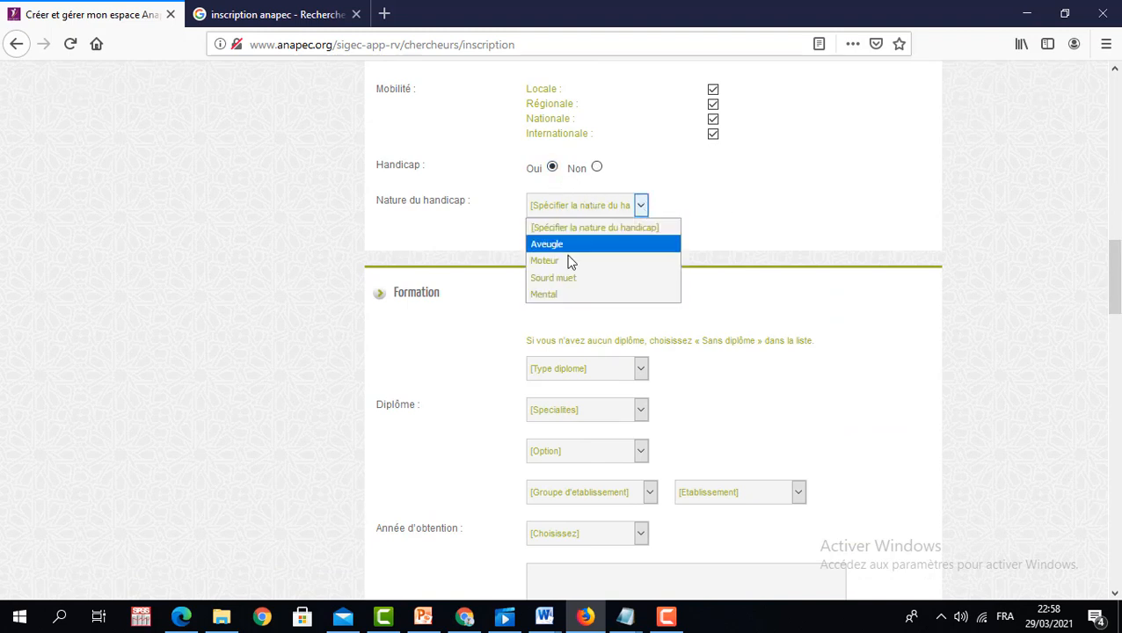
{"action": "left_click", "coordinate": [597, 168]}
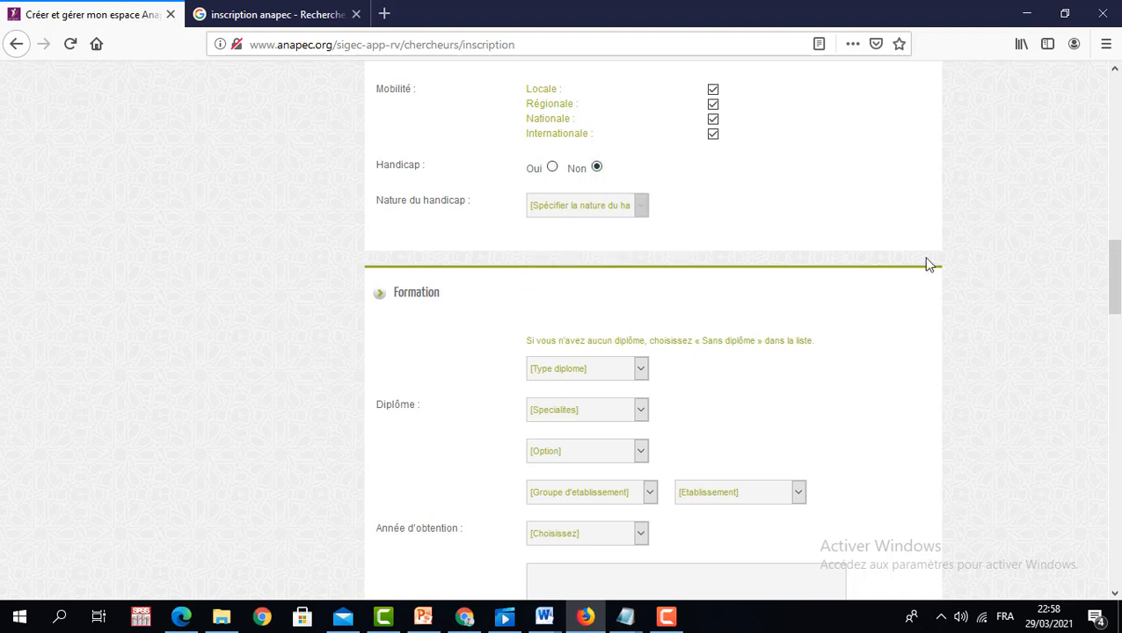
{"action": "left_click_drag", "start_coordinate": [1116, 275], "coordinate": [1115, 305]}
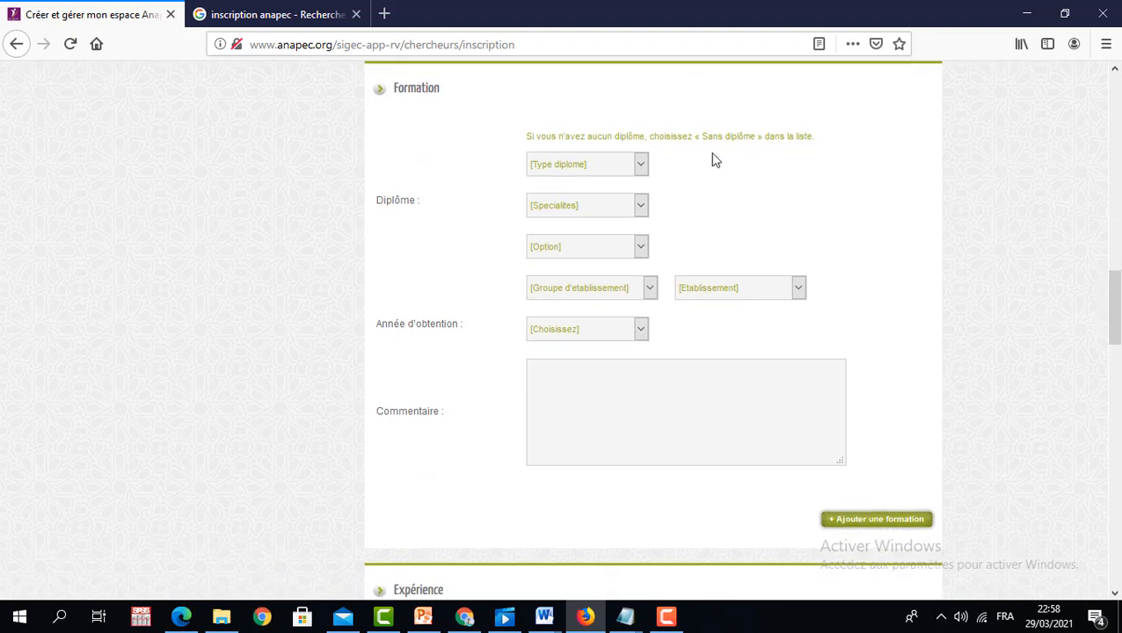
- Set the diploma to Bac + 5 master privé, specialty Comptabilité gestion et statistiques, option Comptabilité-contrôle-audit
{"action": "left_click", "coordinate": [641, 167]}
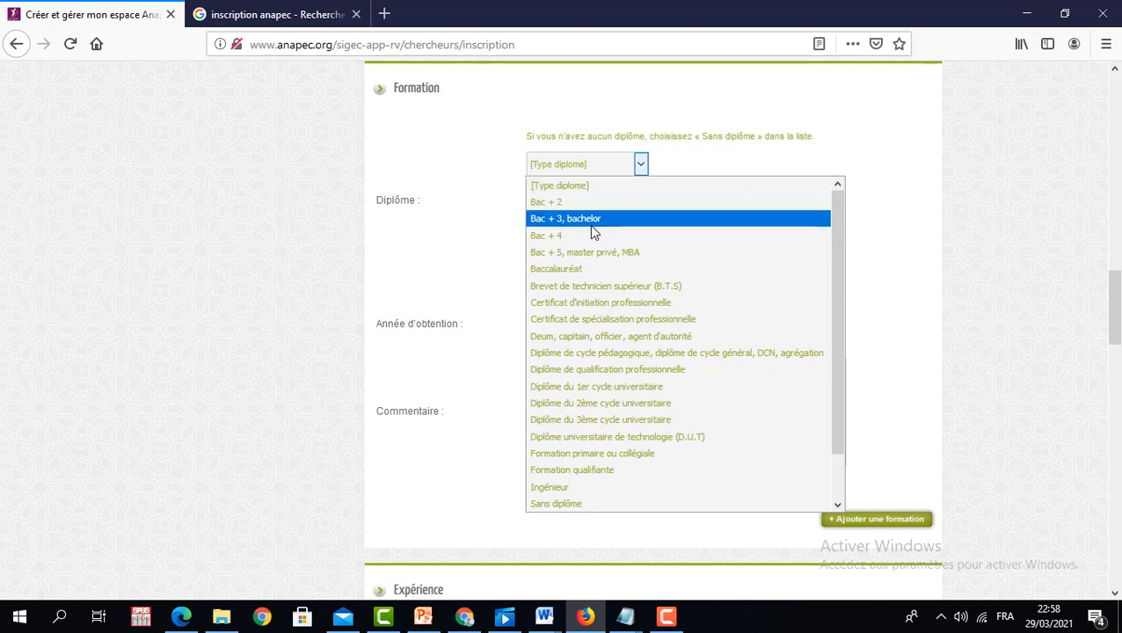
{"action": "left_click", "coordinate": [613, 253]}
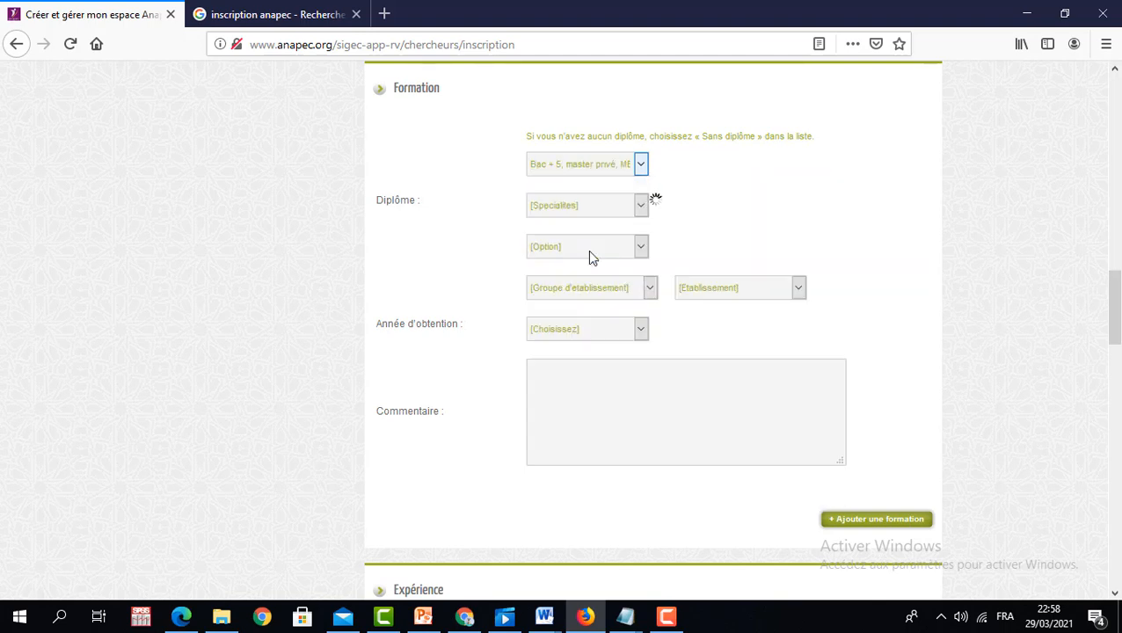
{"action": "left_click", "coordinate": [641, 208]}
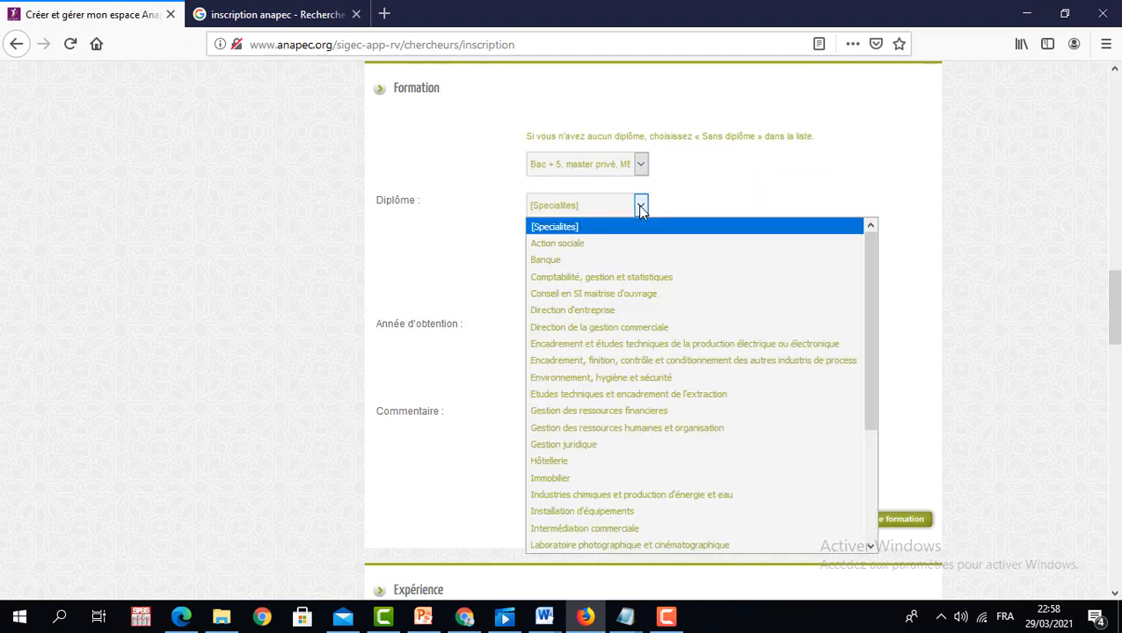
{"action": "left_click", "coordinate": [646, 276]}
{"action": "left_click", "coordinate": [641, 250]}
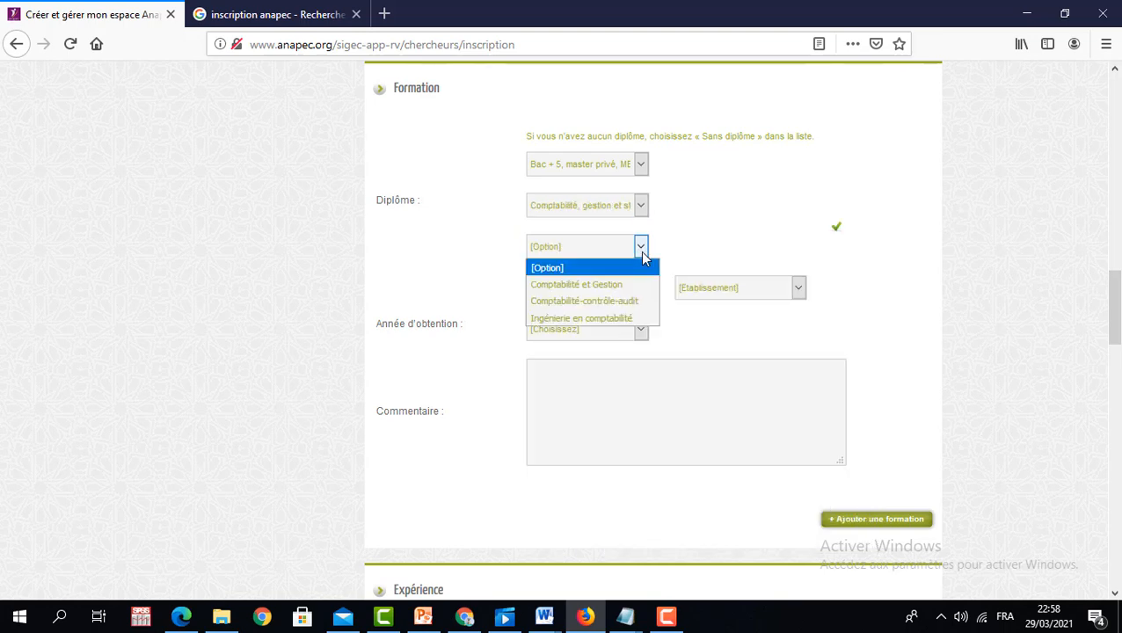
{"action": "left_click", "coordinate": [613, 303]}
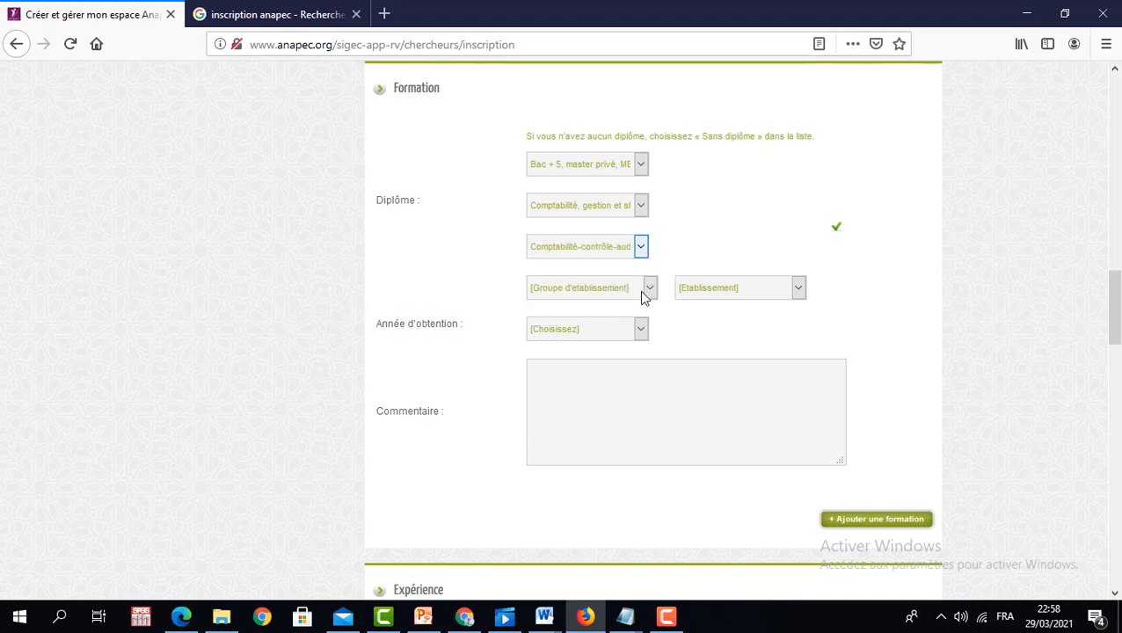
- Choose UNIVERSITE SIDI MOHAMED BEN ABDELLAH FES and its medicine and pharmacy faculty as the school
{"action": "left_click", "coordinate": [648, 289]}
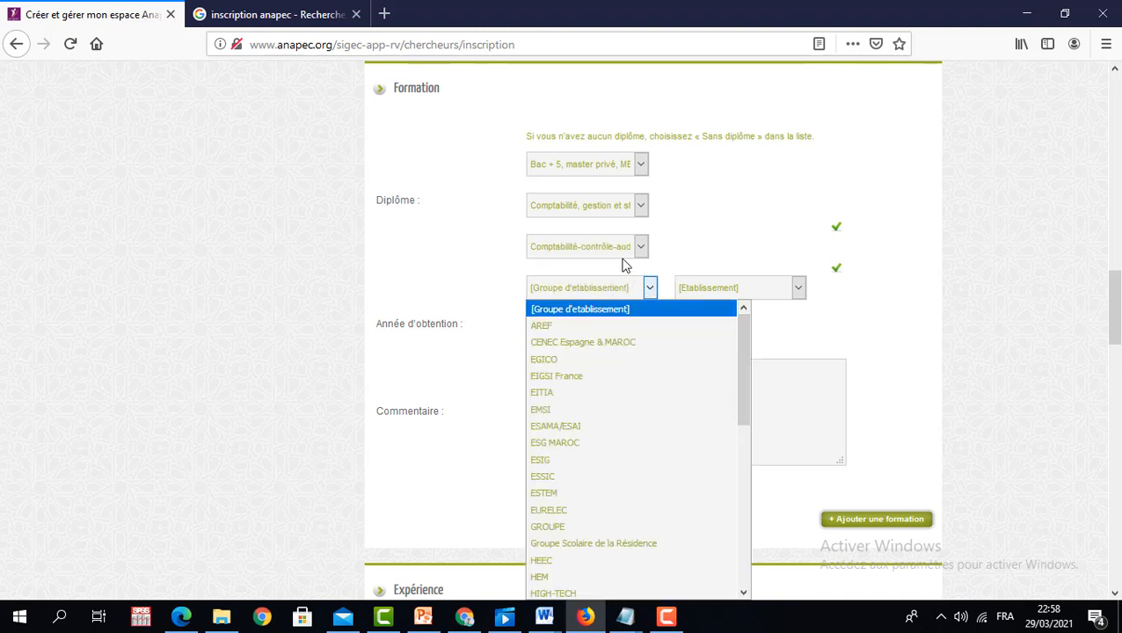
{"action": "left_click_drag", "start_coordinate": [744, 337], "coordinate": [746, 497]}
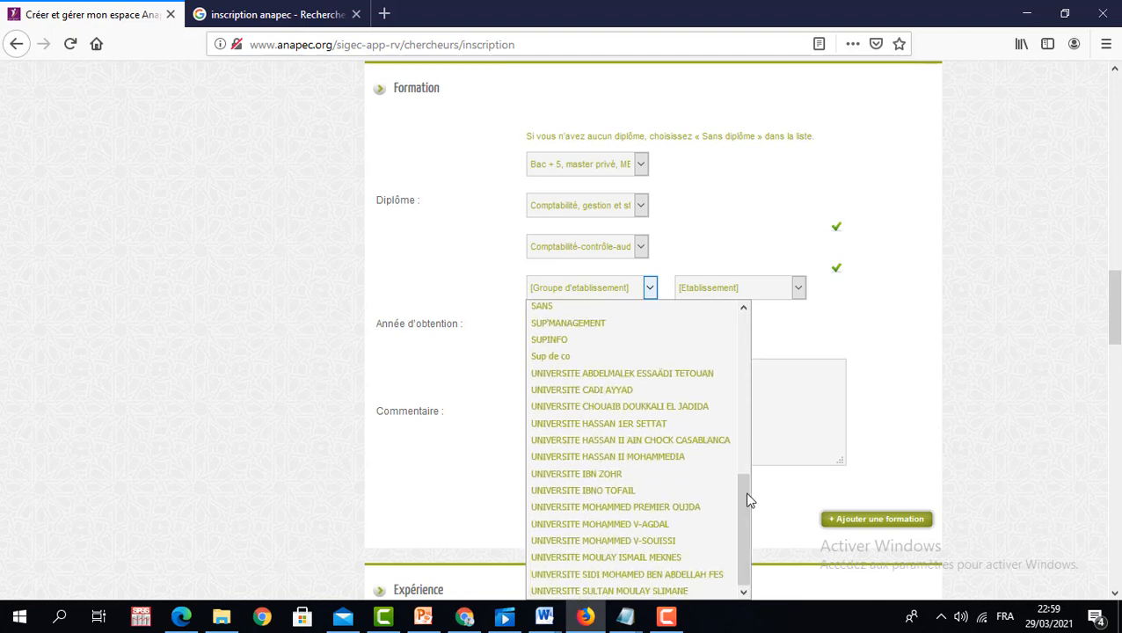
{"action": "left_click", "coordinate": [651, 574]}
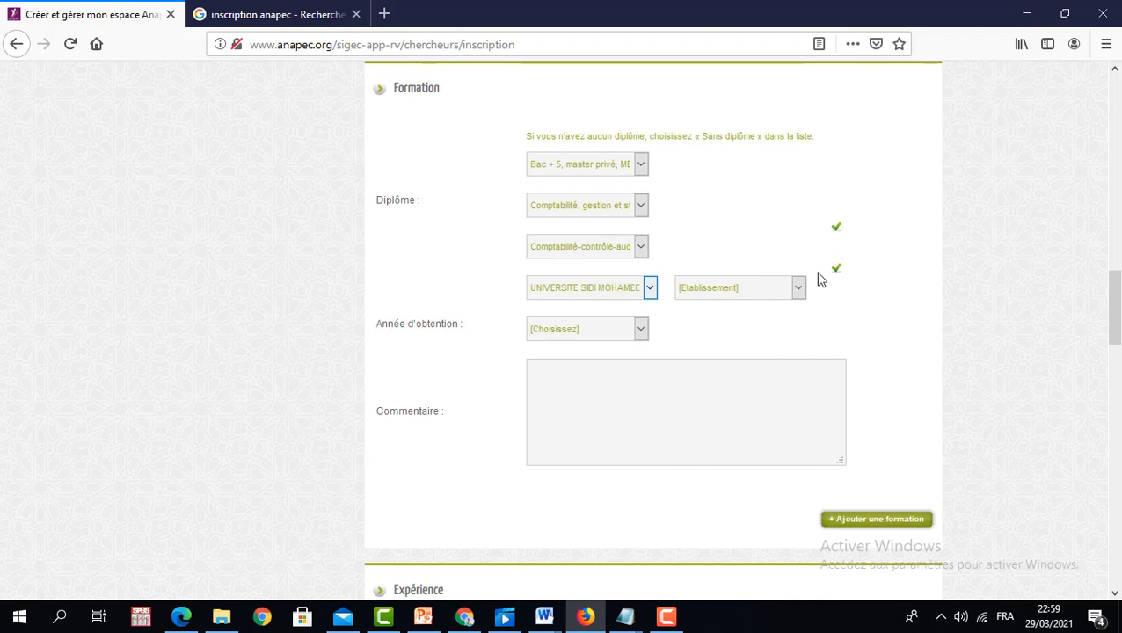
{"action": "left_click", "coordinate": [799, 290]}
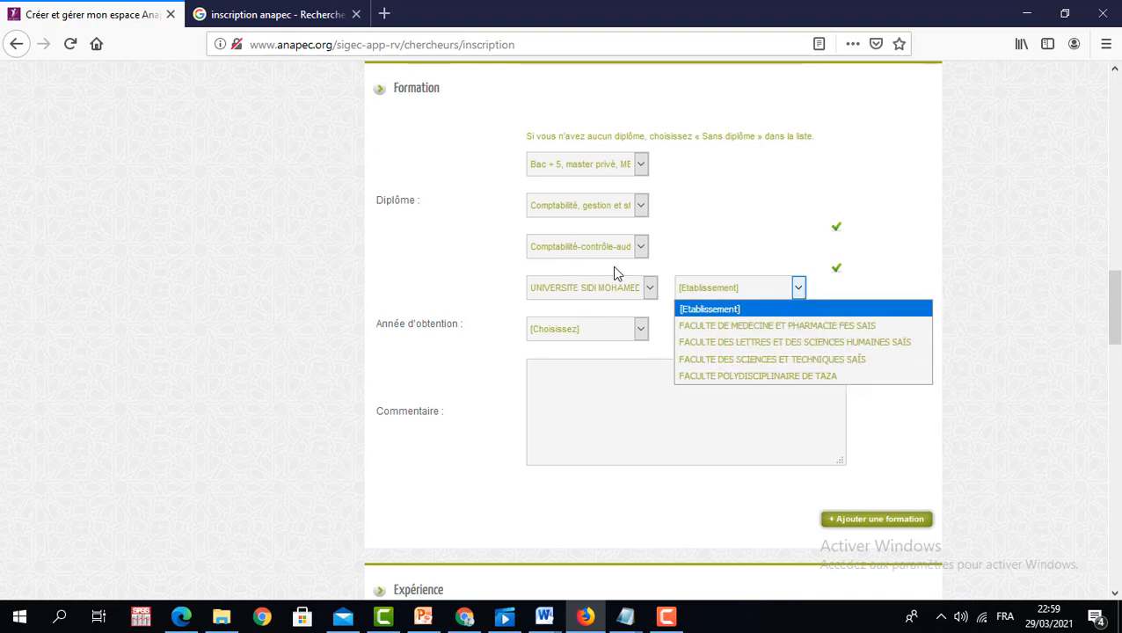
{"action": "left_click", "coordinate": [776, 325]}
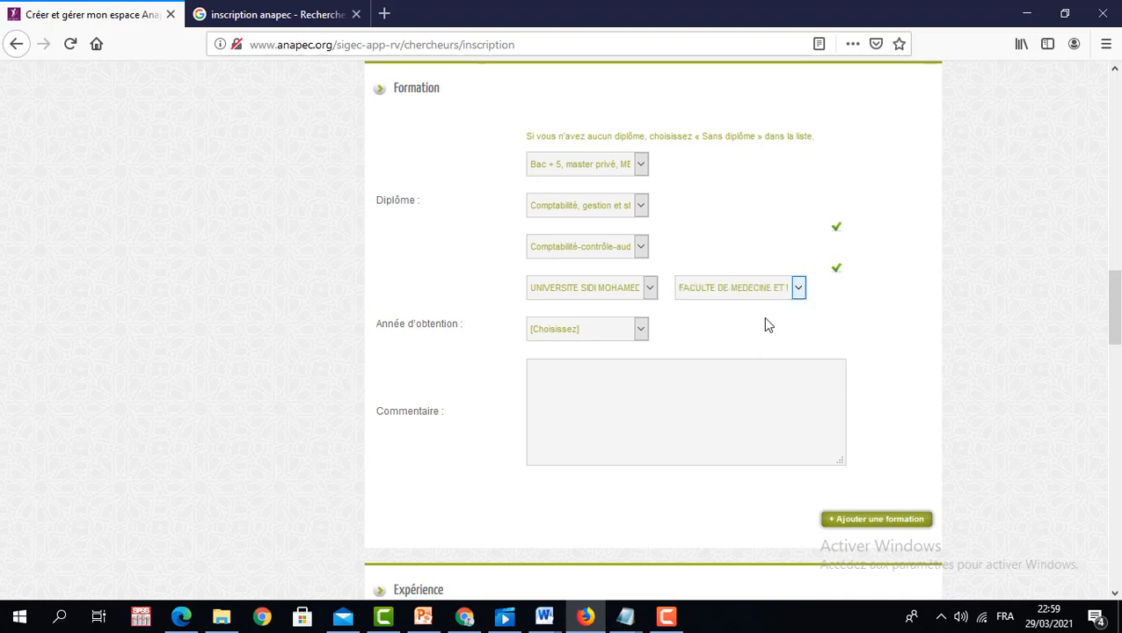
- Set the year of obtention to 2020 and add a second, empty formation entry
{"action": "left_click", "coordinate": [646, 331]}
{"action": "left_click_drag", "start_coordinate": [642, 420], "coordinate": [639, 571]}
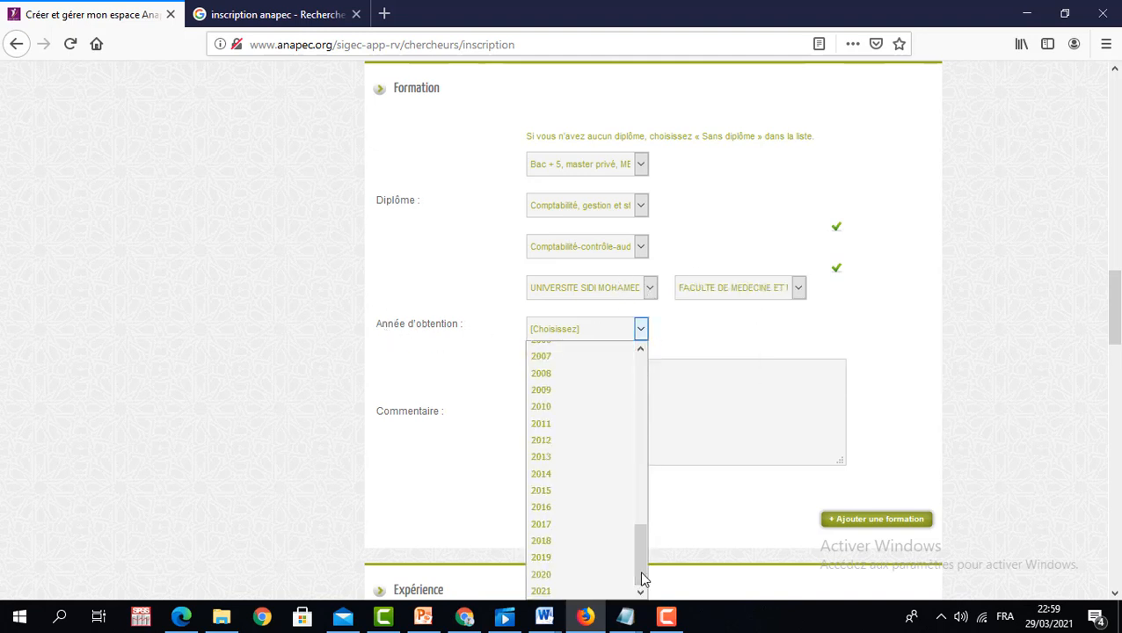
{"action": "left_click", "coordinate": [578, 574]}
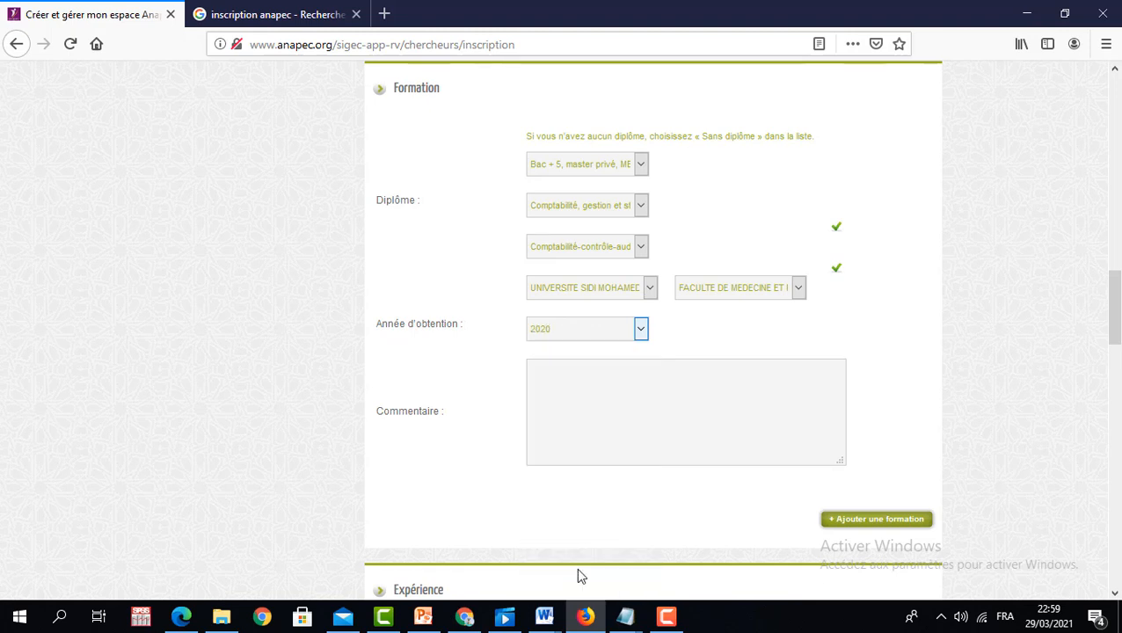
{"action": "left_click", "coordinate": [588, 373]}
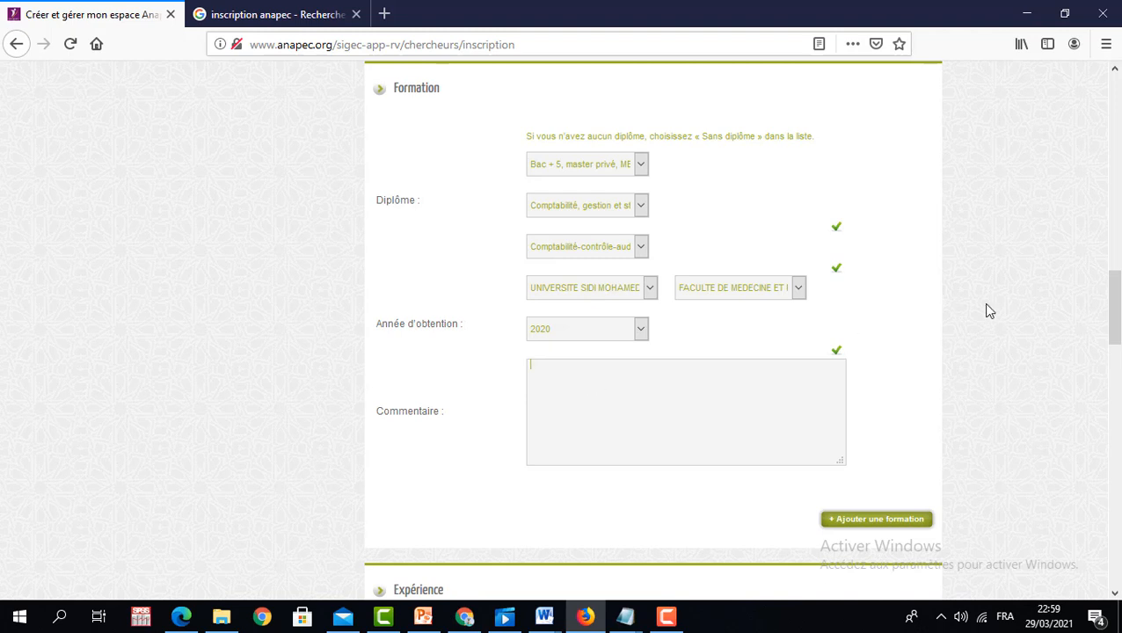
{"action": "left_click_drag", "start_coordinate": [1116, 308], "coordinate": [1118, 332]}
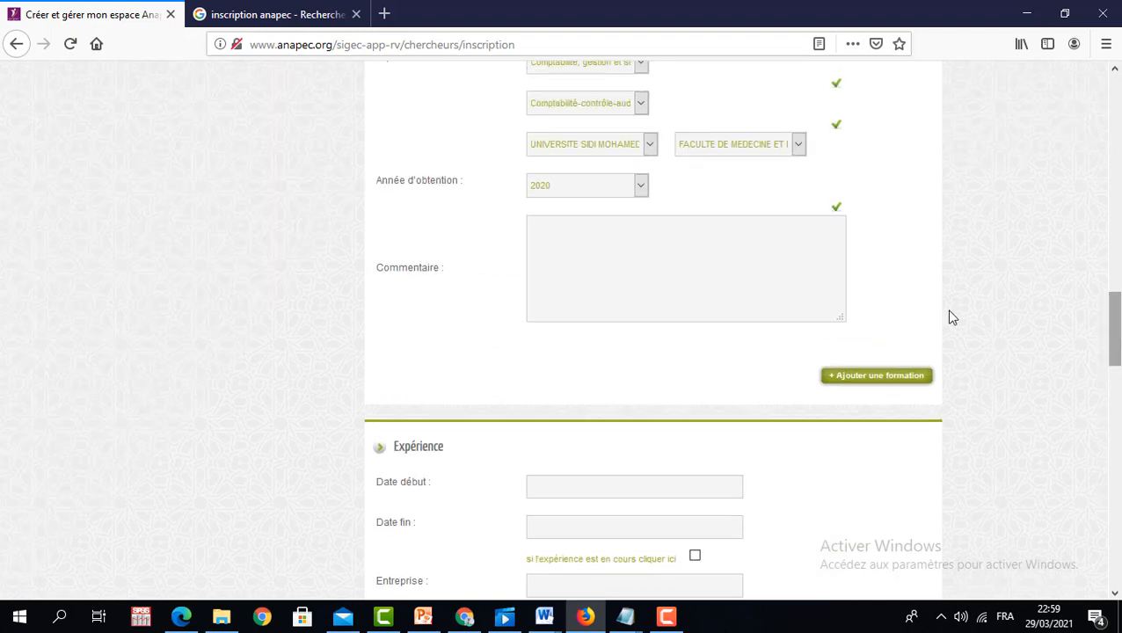
{"action": "left_click", "coordinate": [872, 377]}
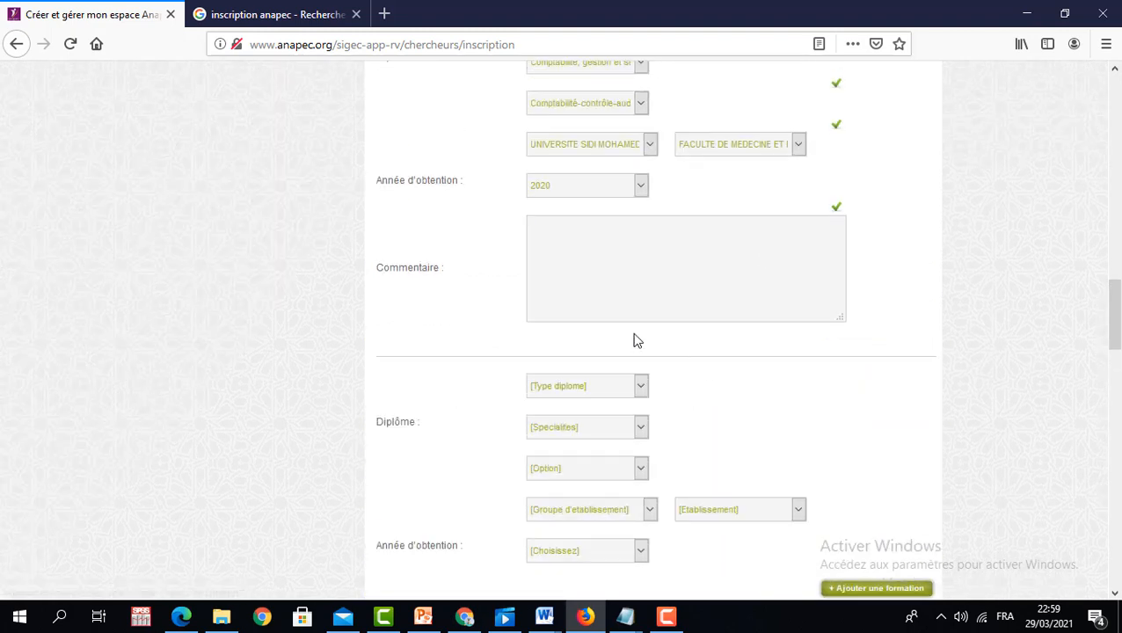
{"action": "left_click_drag", "start_coordinate": [1115, 323], "coordinate": [1117, 418]}
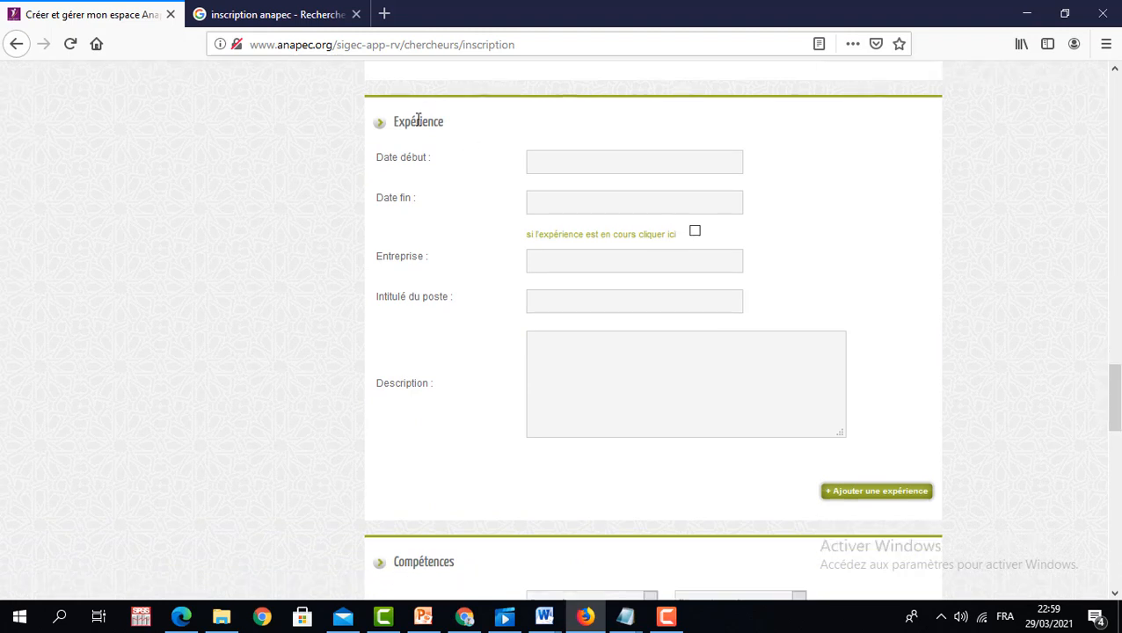
- Set the experience start date to 18-06-2015 in the calendar
{"action": "left_click", "coordinate": [549, 161]}
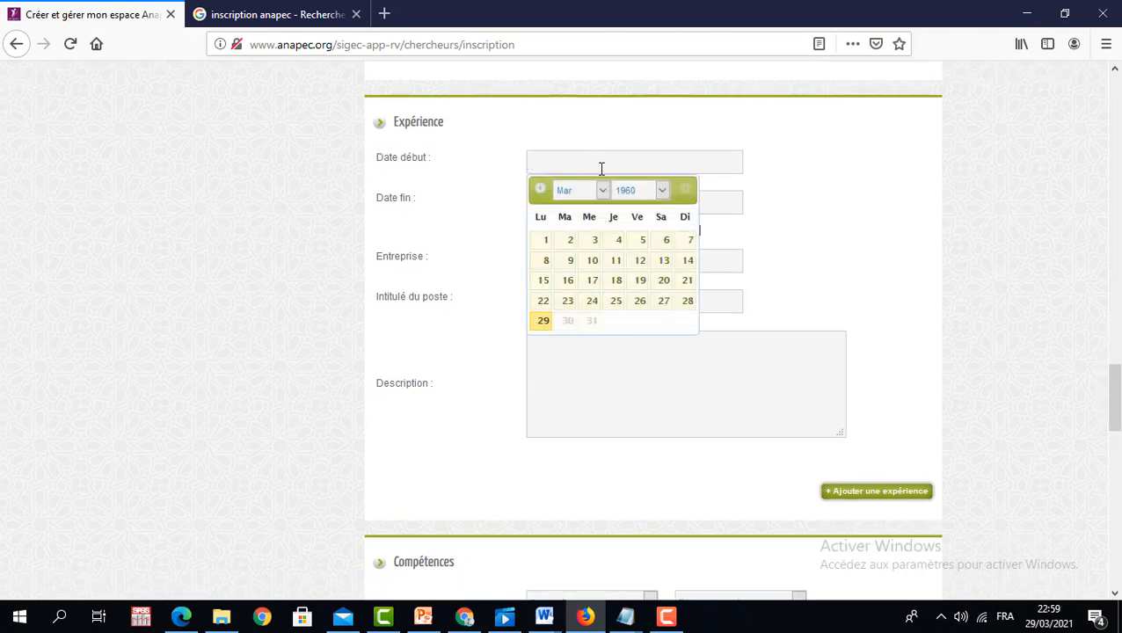
{"action": "left_click", "coordinate": [662, 190]}
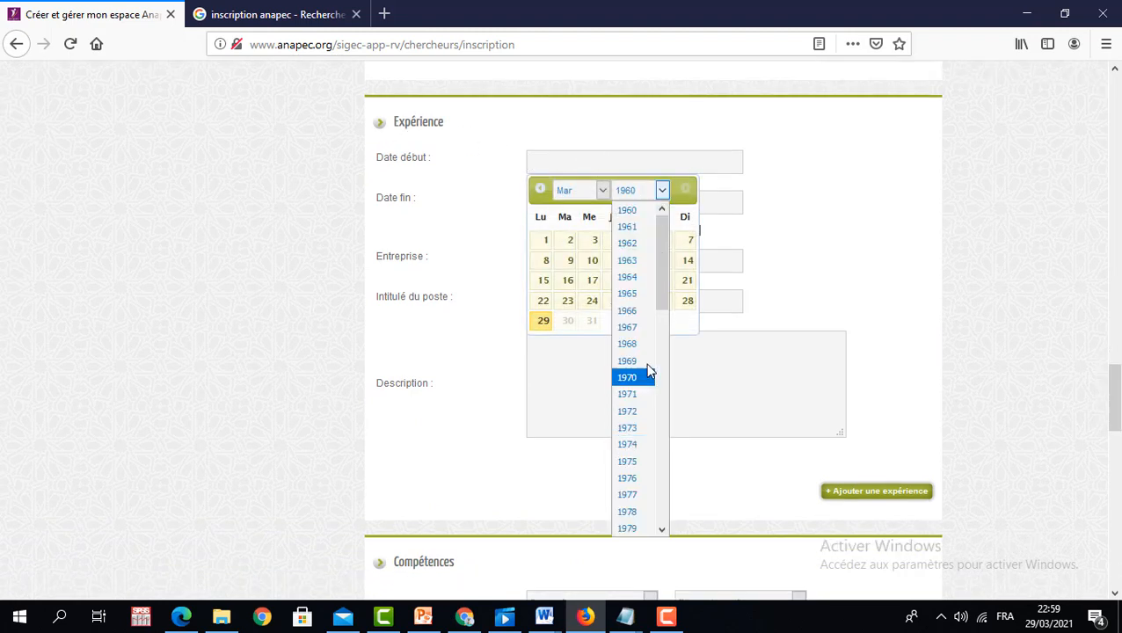
{"action": "left_click_drag", "start_coordinate": [664, 300], "coordinate": [658, 546]}
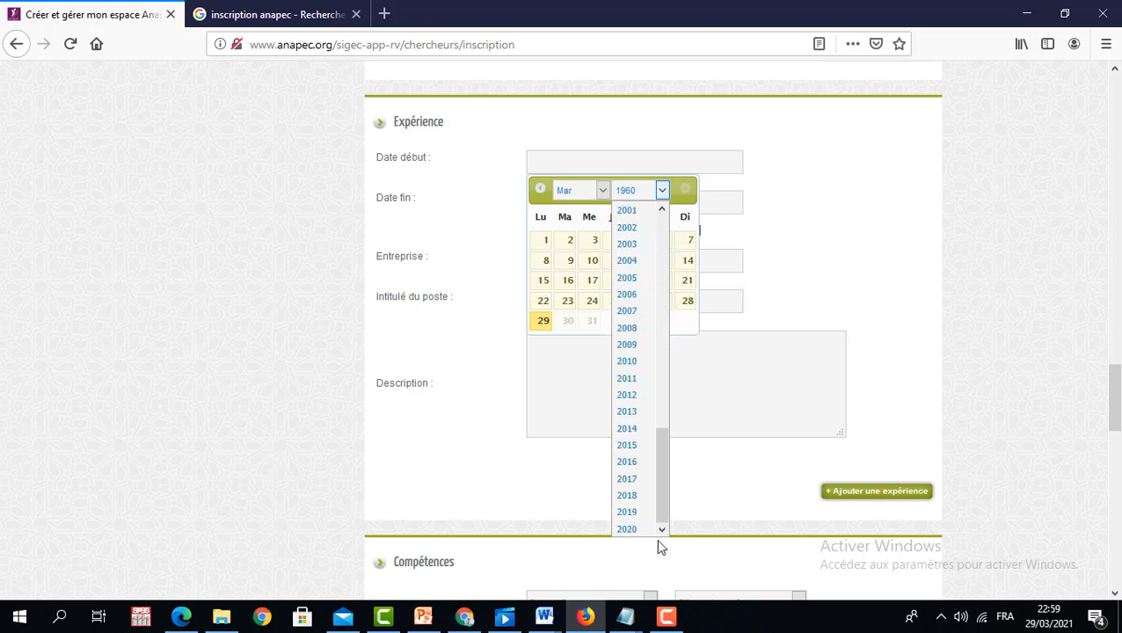
{"action": "left_click", "coordinate": [645, 456]}
{"action": "left_click", "coordinate": [602, 191]}
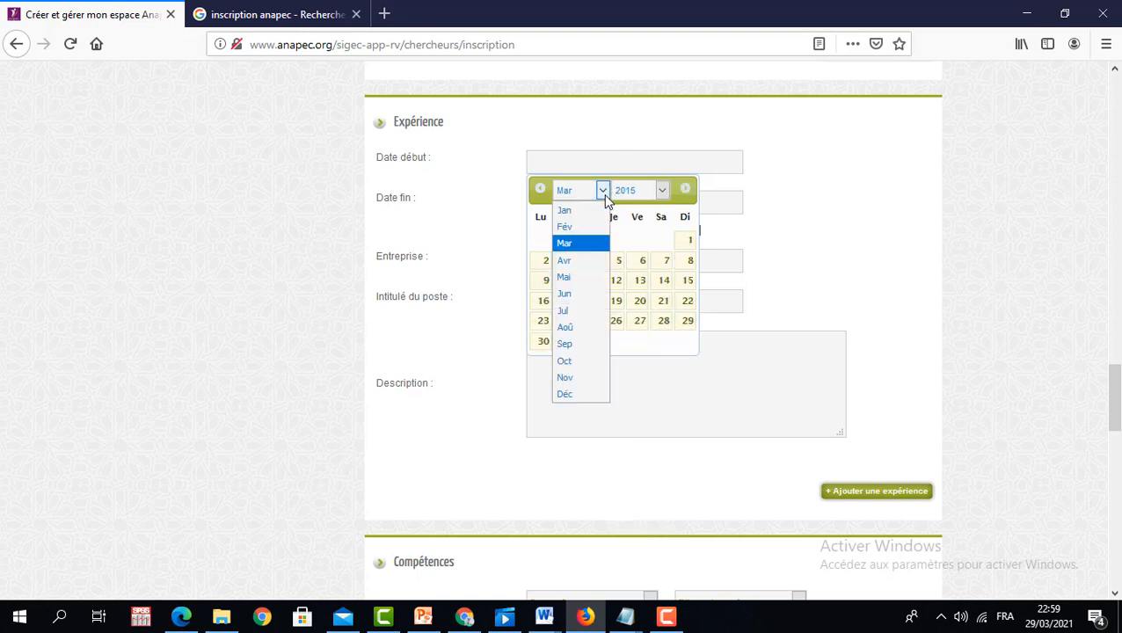
{"action": "left_click", "coordinate": [584, 297]}
{"action": "left_click", "coordinate": [620, 283]}
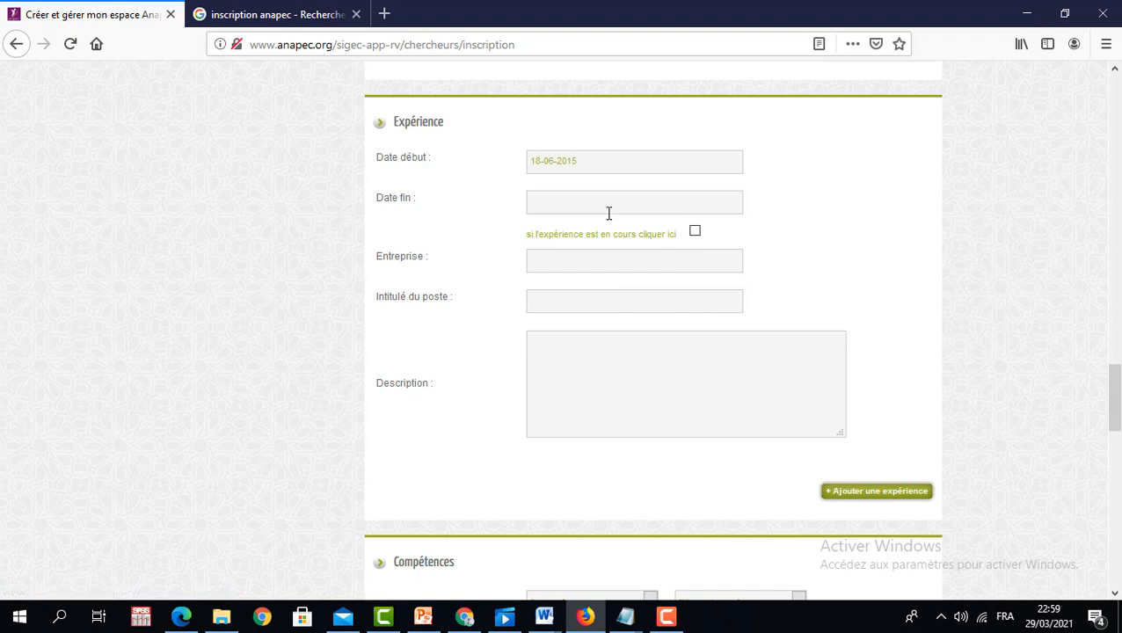
- Pick an experience end date of 26-07-2019
{"action": "left_click", "coordinate": [591, 201]}
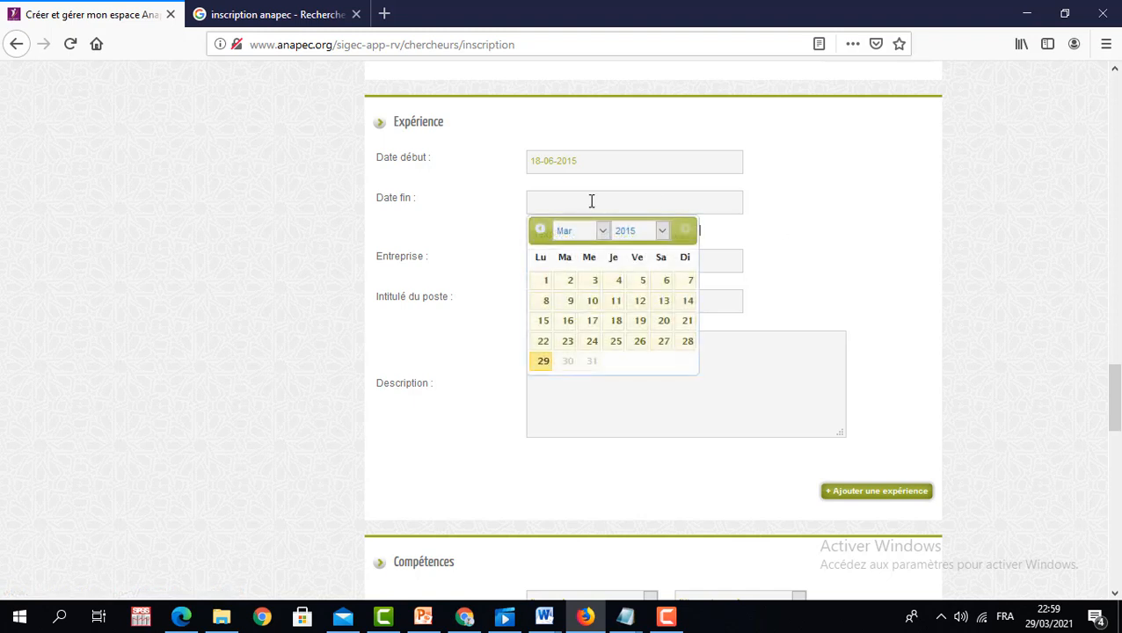
{"action": "left_click", "coordinate": [661, 231]}
{"action": "left_click", "coordinate": [654, 322]}
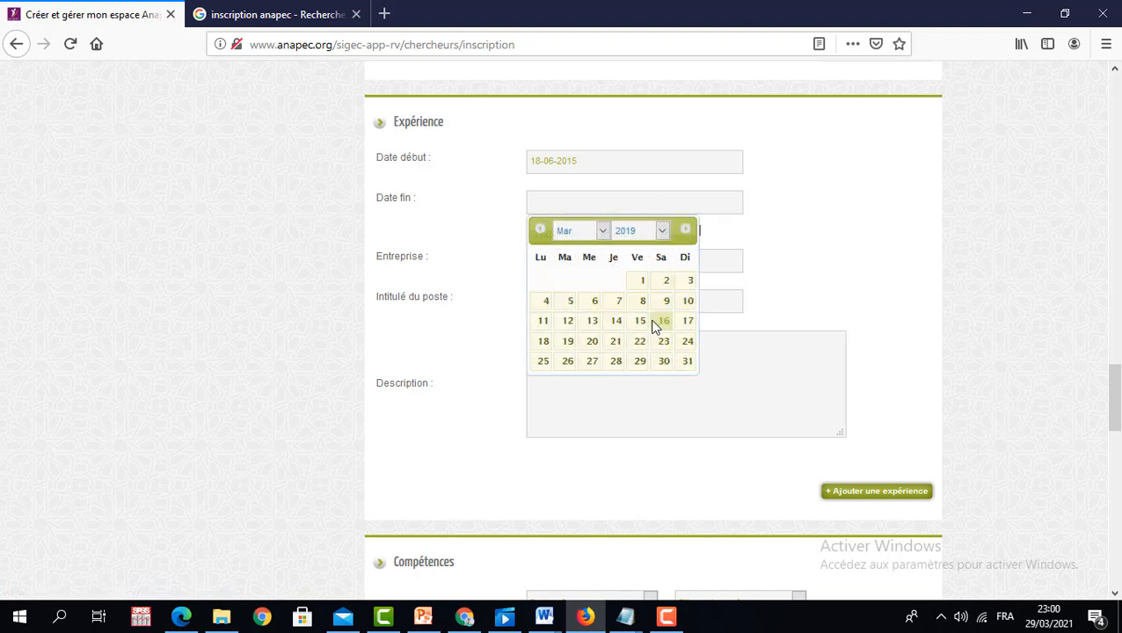
{"action": "left_click", "coordinate": [602, 230]}
{"action": "left_click", "coordinate": [565, 351]}
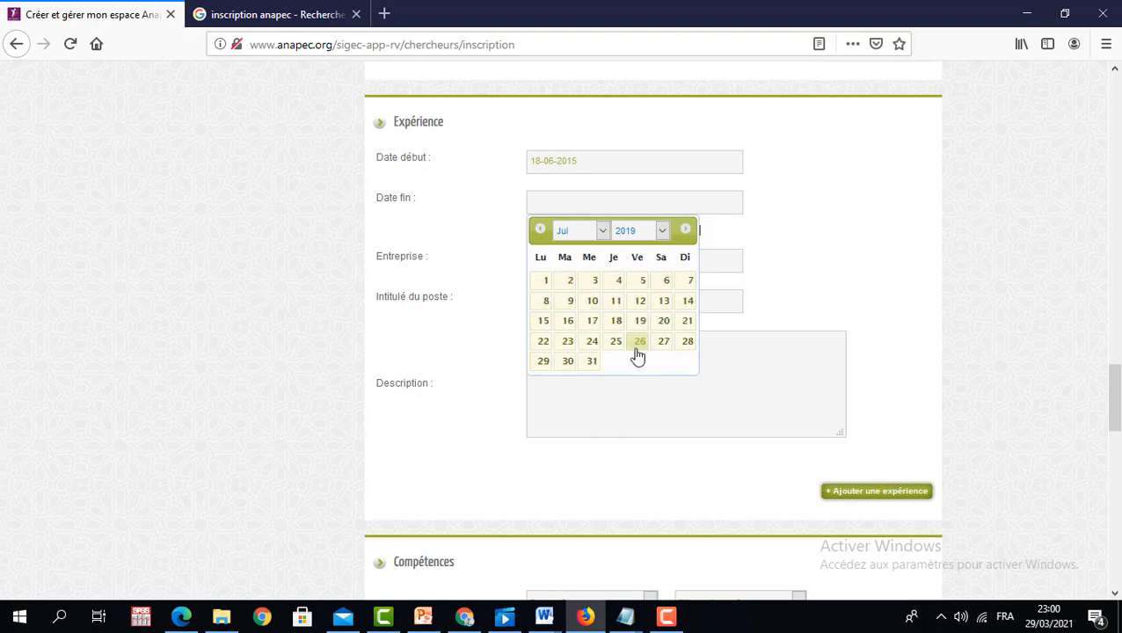
{"action": "left_click", "coordinate": [639, 342]}
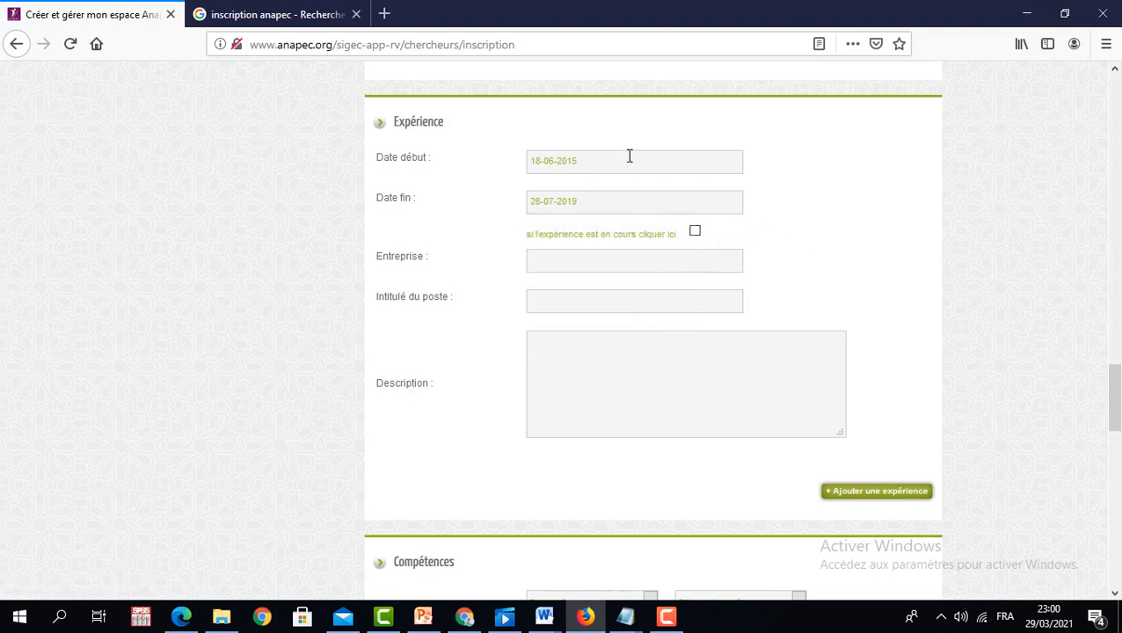
- Mark the experience as ongoing and enter company ABC with job title COMPTABLE
{"action": "left_click", "coordinate": [694, 232]}
{"action": "left_click", "coordinate": [623, 211]}
{"action": "left_click", "coordinate": [753, 229]}
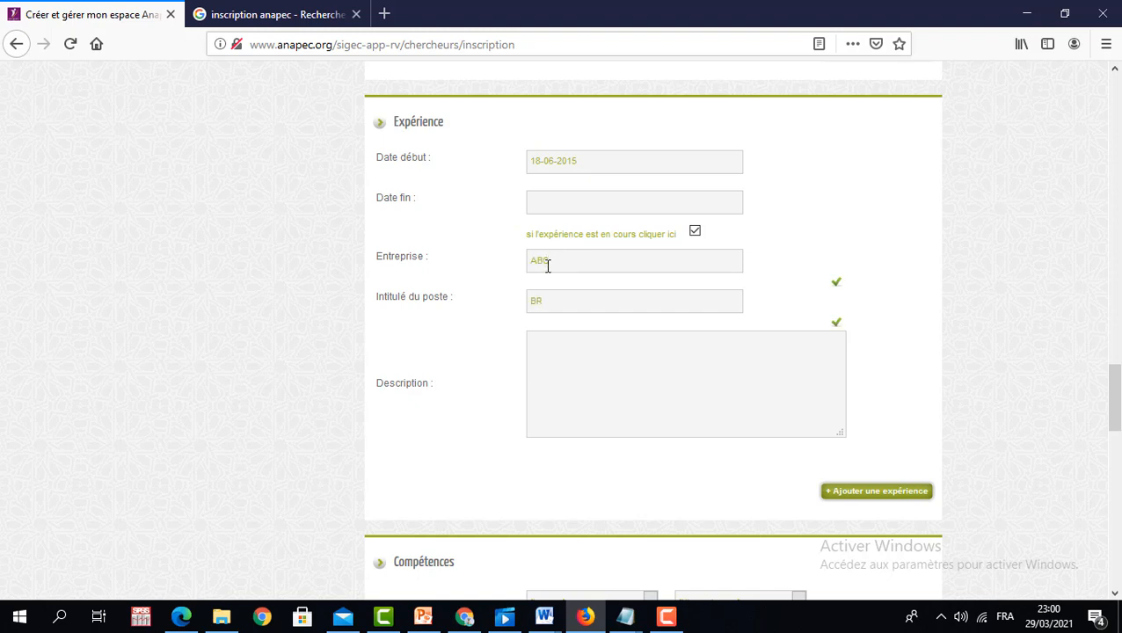
{"action": "left_click", "coordinate": [552, 298]}
{"action": "left_click_drag", "start_coordinate": [1112, 393], "coordinate": [1117, 419]}
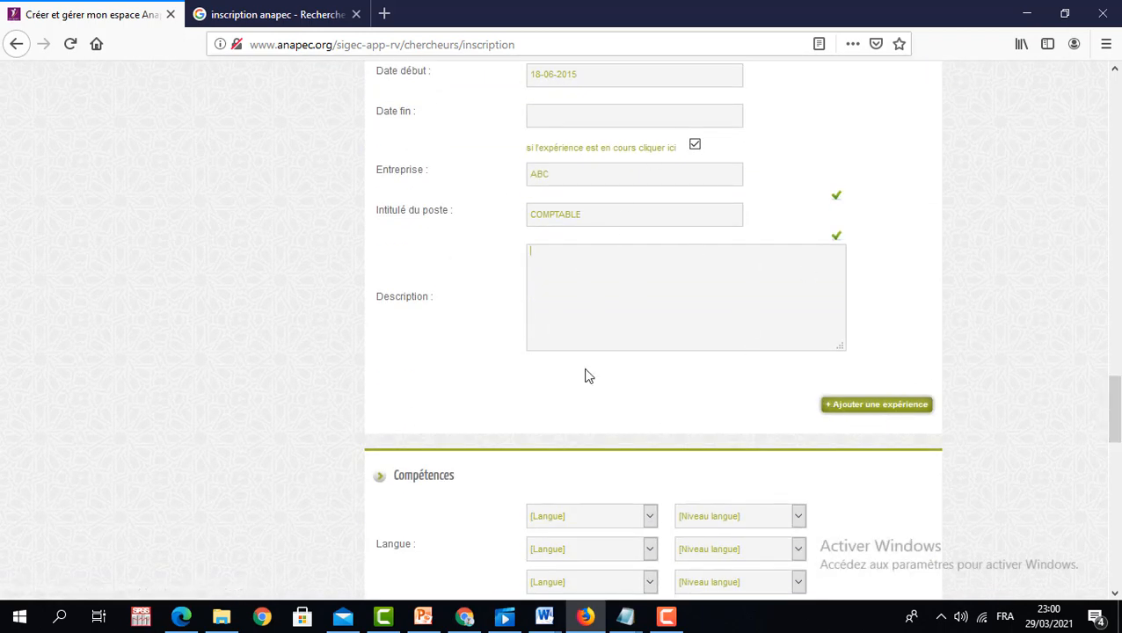
{"action": "left_click_drag", "start_coordinate": [1117, 411], "coordinate": [1119, 466]}
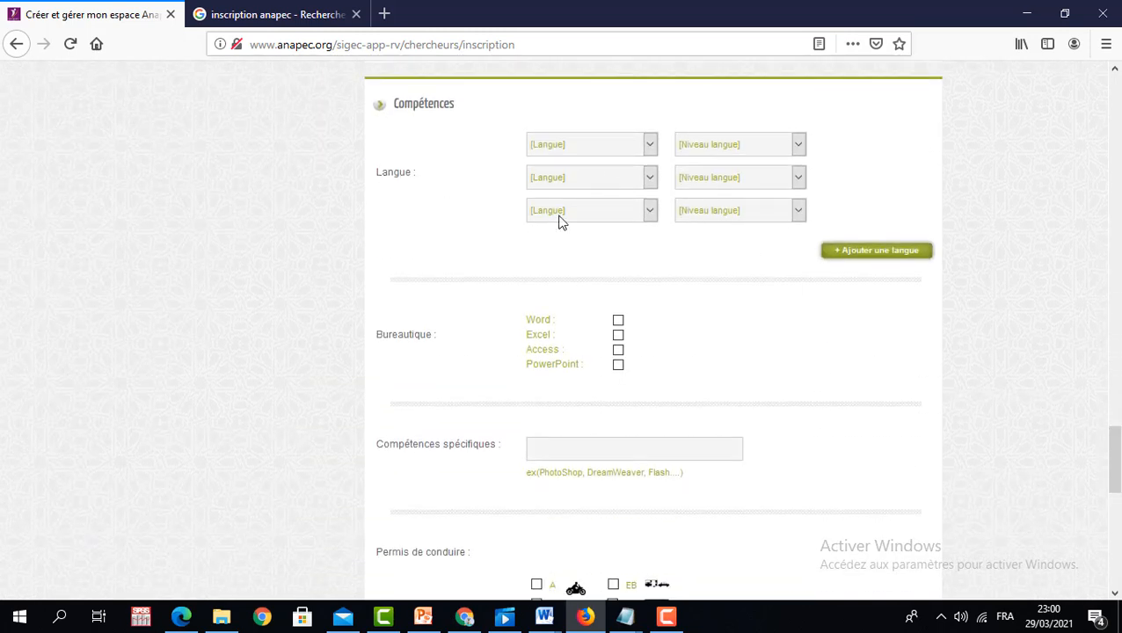
- Set the first three languages: Tamazight Langue maternelle, Arabe Courant, Francais Bon
{"action": "left_click", "coordinate": [650, 144]}
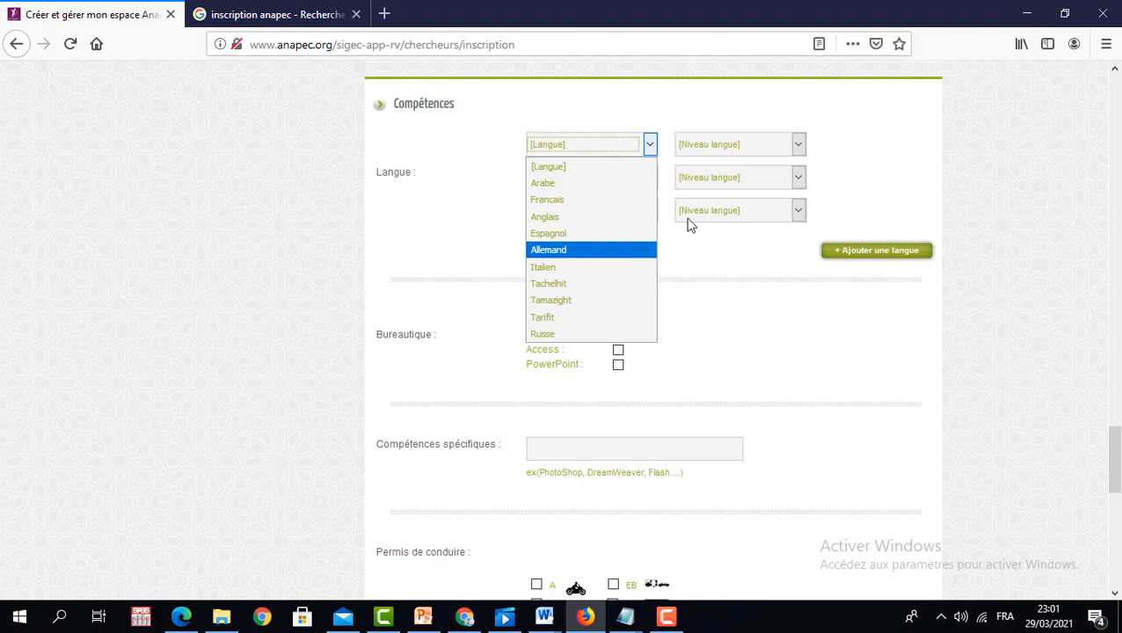
{"action": "left_click", "coordinate": [573, 300]}
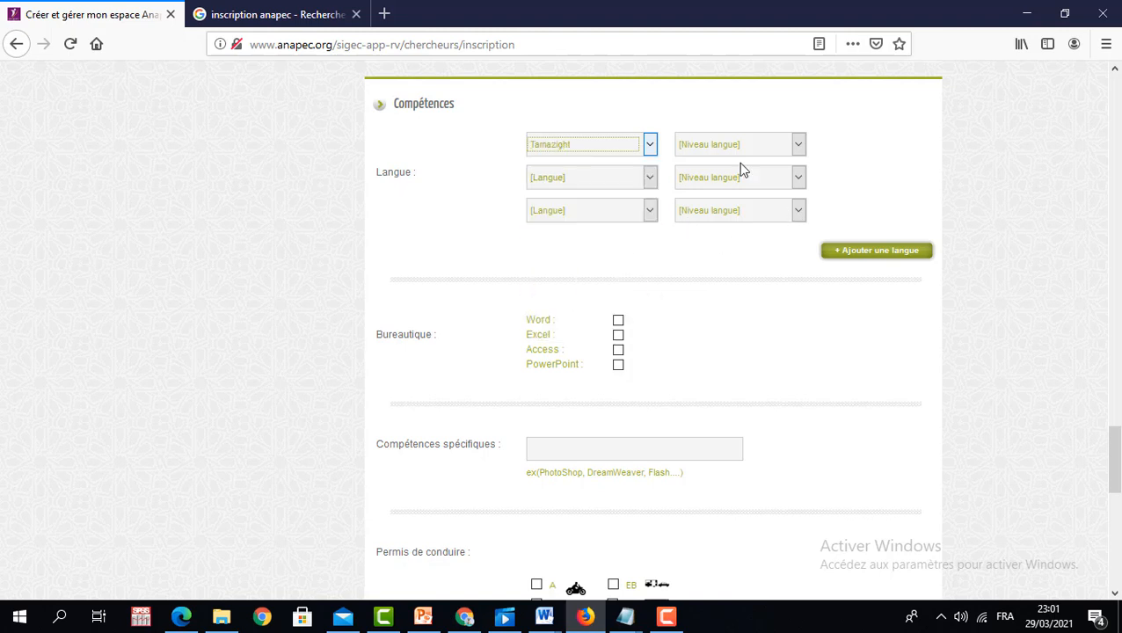
{"action": "left_click", "coordinate": [797, 146]}
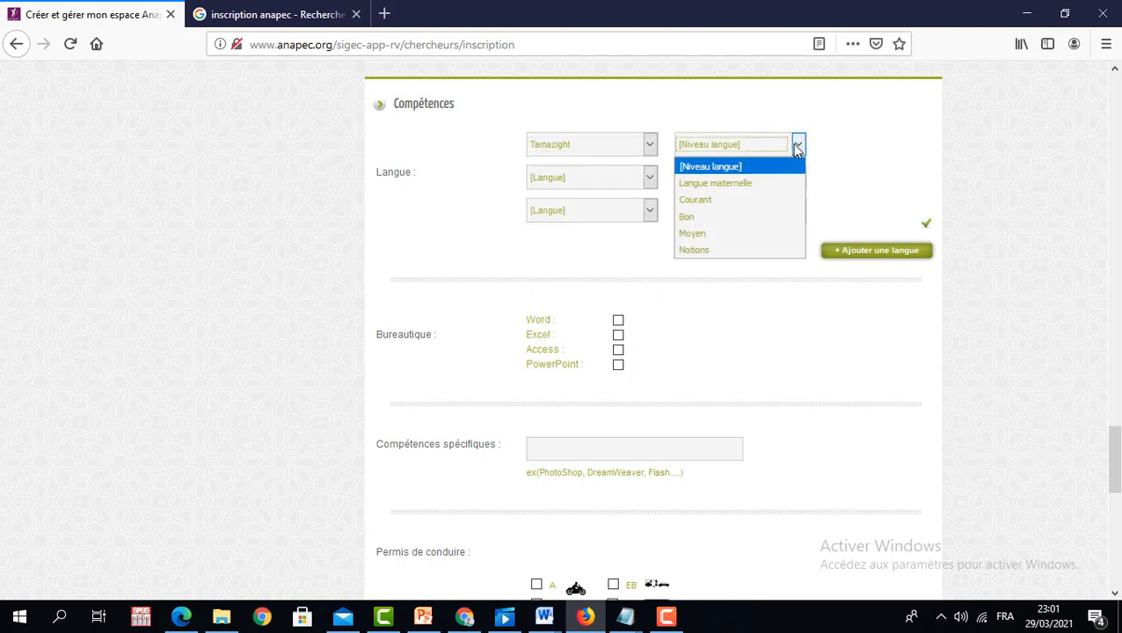
{"action": "left_click", "coordinate": [746, 184]}
{"action": "left_click", "coordinate": [649, 177]}
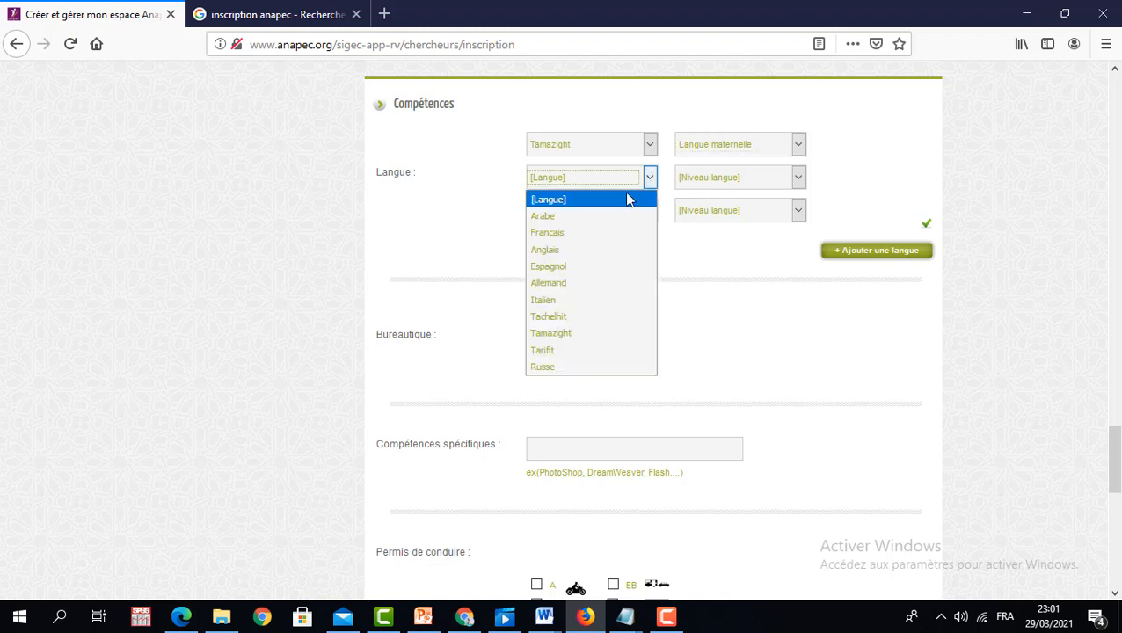
{"action": "left_click", "coordinate": [564, 215]}
{"action": "left_click", "coordinate": [794, 178]}
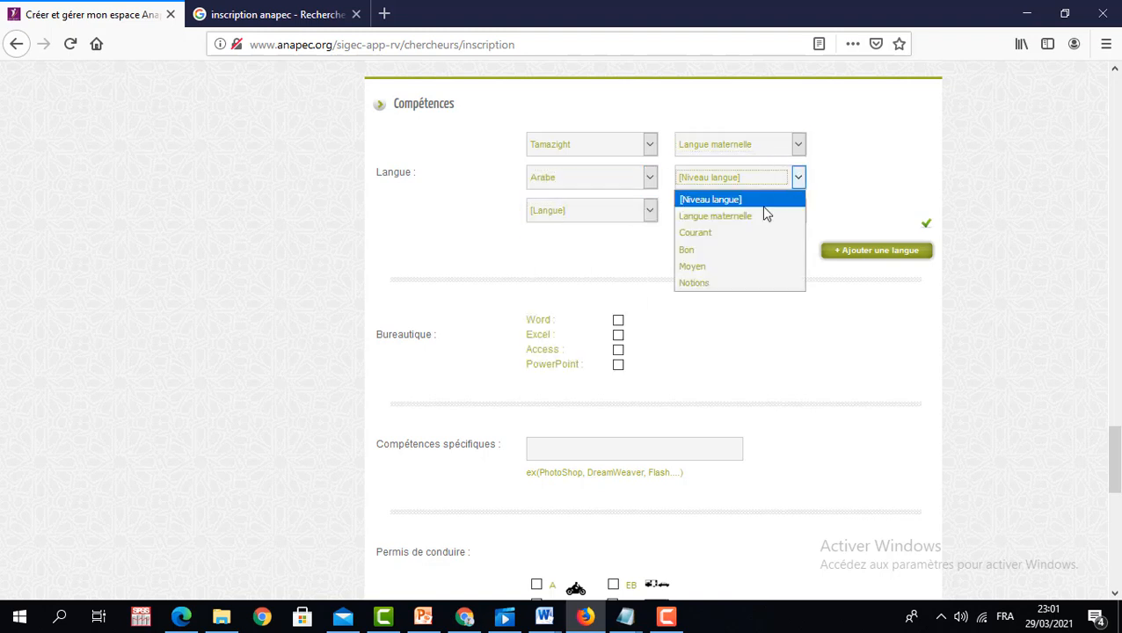
{"action": "left_click", "coordinate": [740, 231]}
{"action": "left_click", "coordinate": [649, 214]}
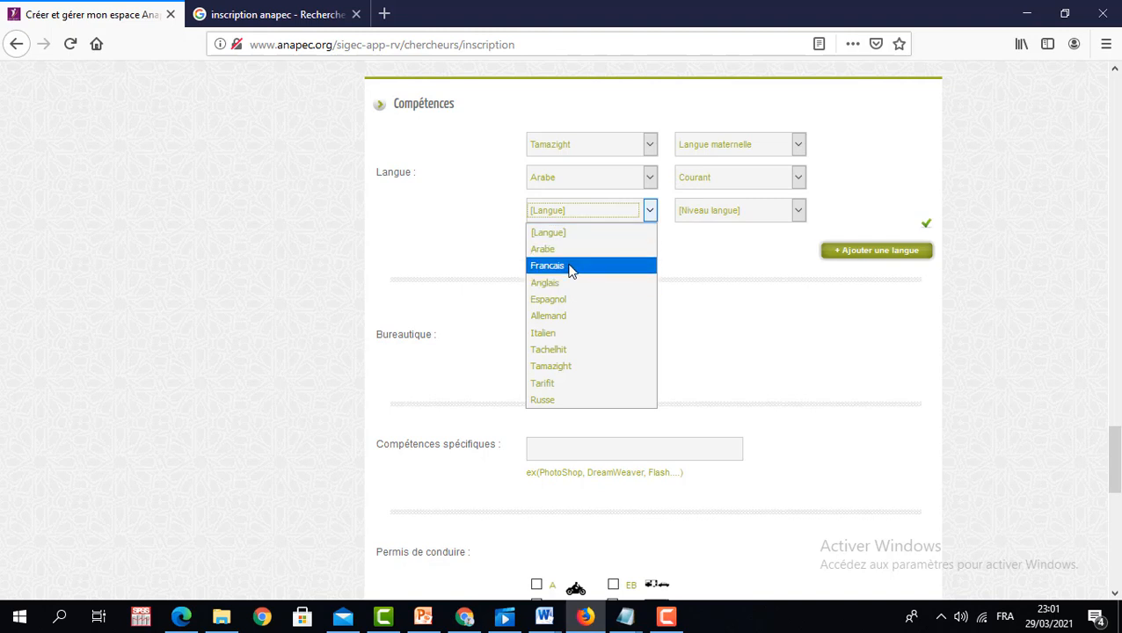
{"action": "left_click", "coordinate": [570, 268]}
{"action": "left_click", "coordinate": [797, 213]}
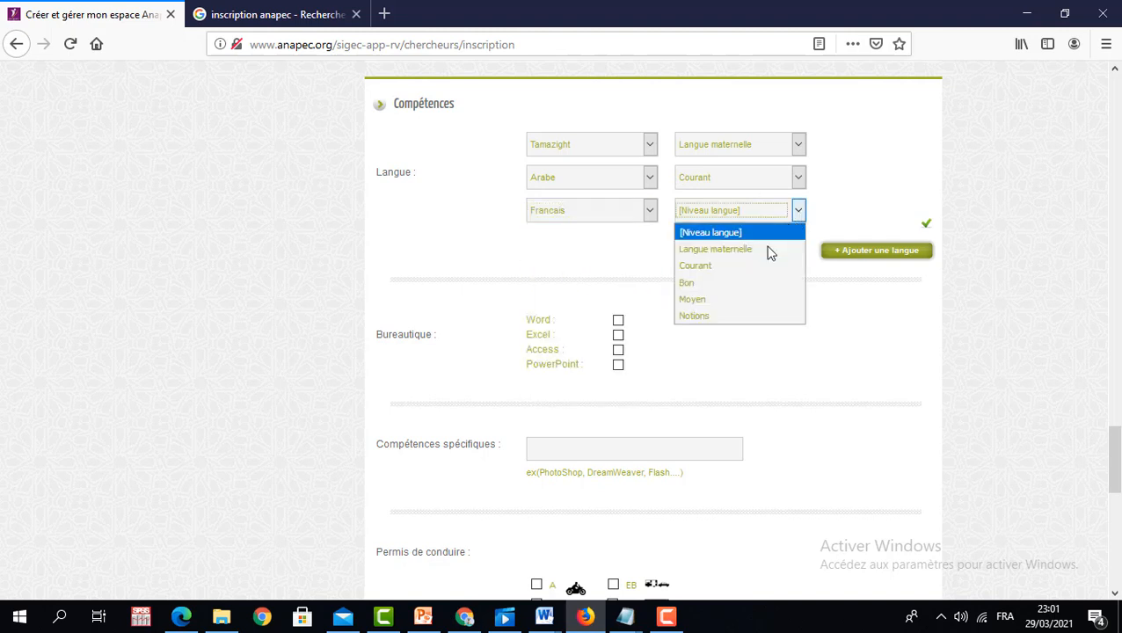
{"action": "left_click", "coordinate": [720, 281]}
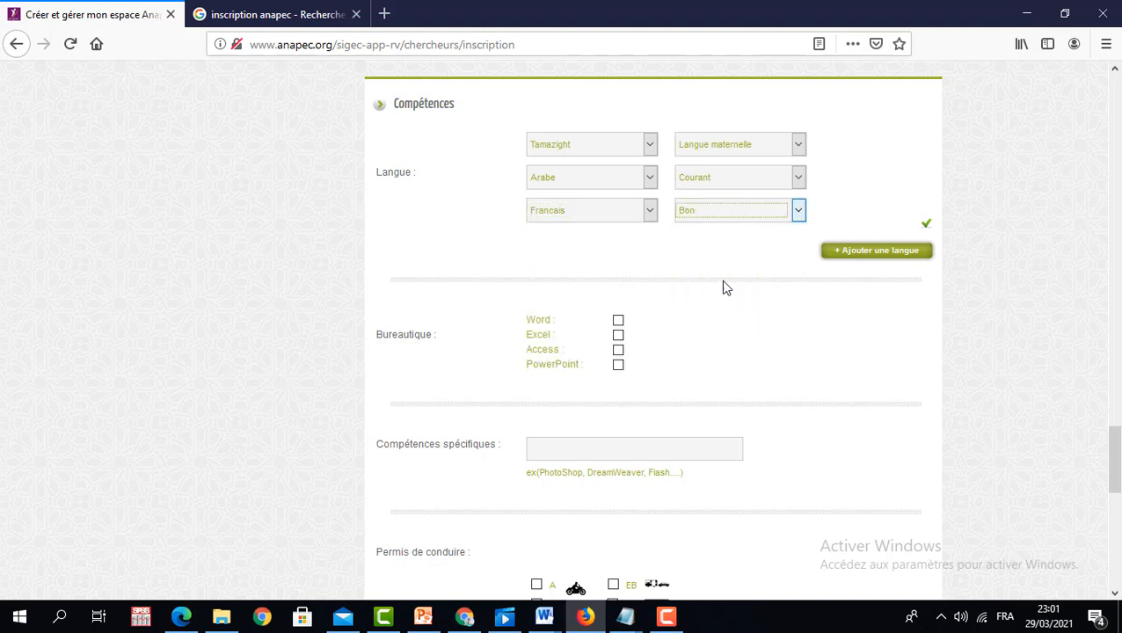
- Add two more language rows: Anglais at level Bon and Espagnol at level Moyen
{"action": "left_click", "coordinate": [853, 253]}
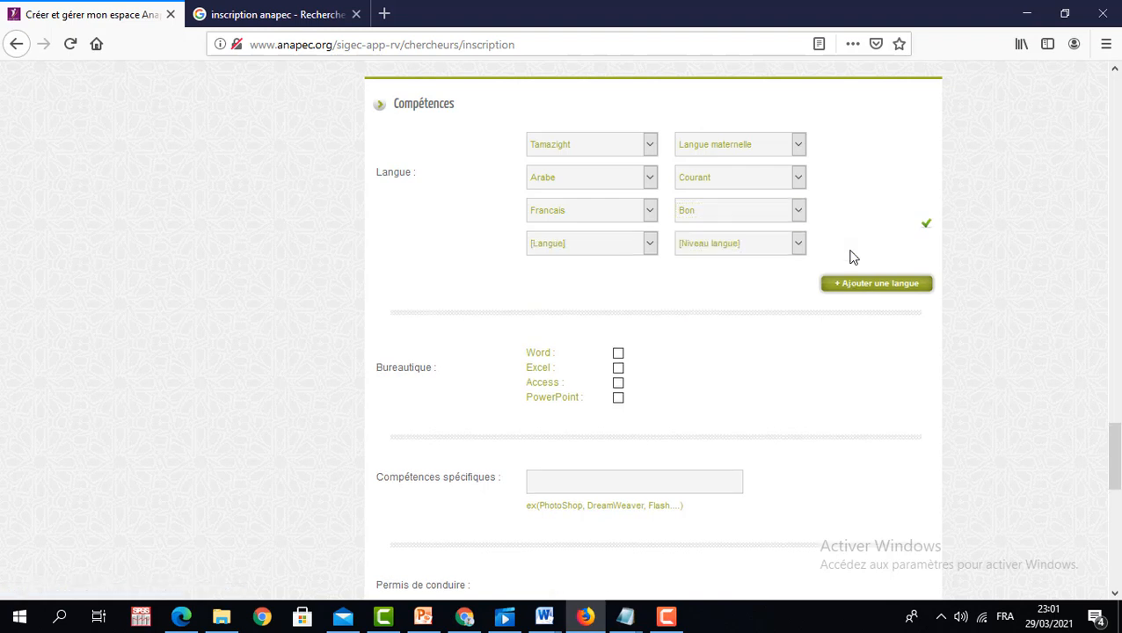
{"action": "left_click", "coordinate": [650, 243]}
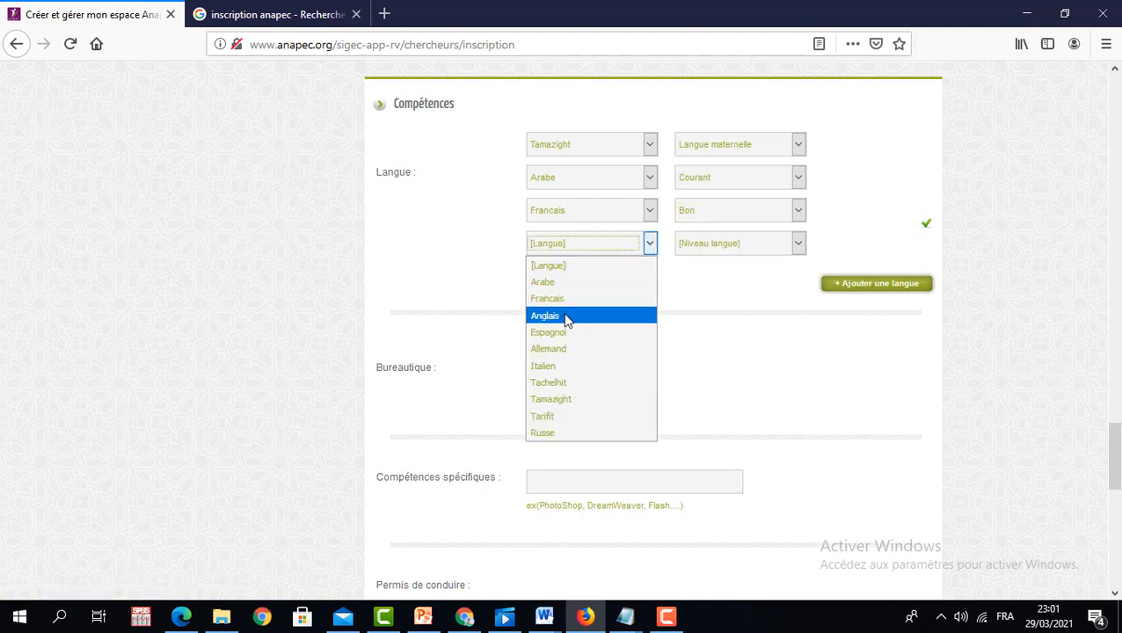
{"action": "left_click", "coordinate": [565, 318]}
{"action": "left_click", "coordinate": [798, 244]}
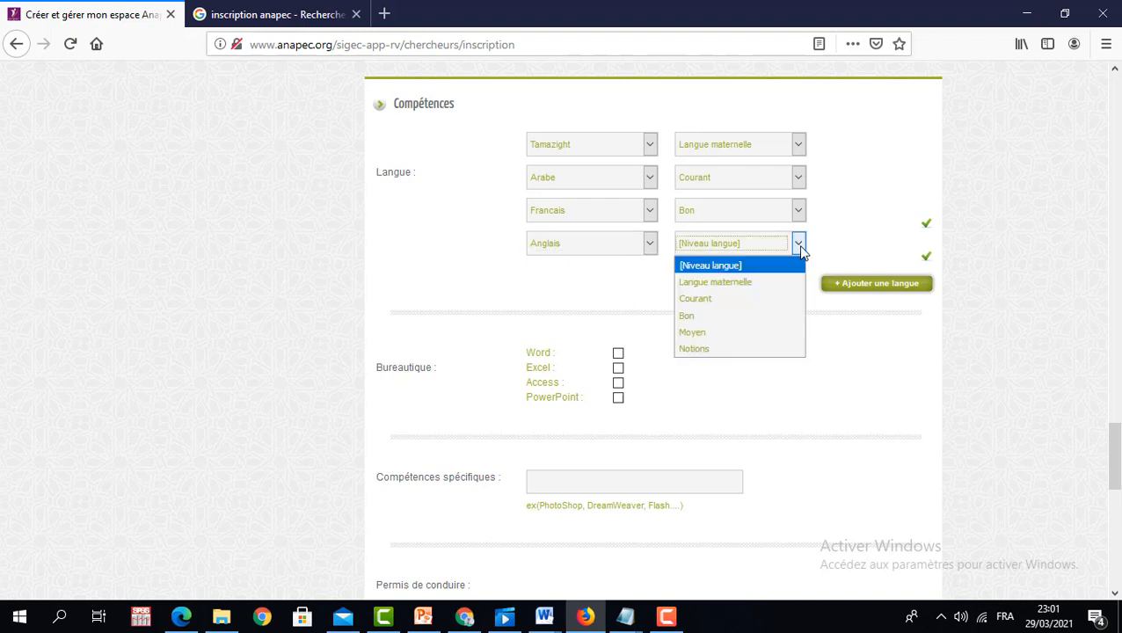
{"action": "left_click", "coordinate": [707, 314]}
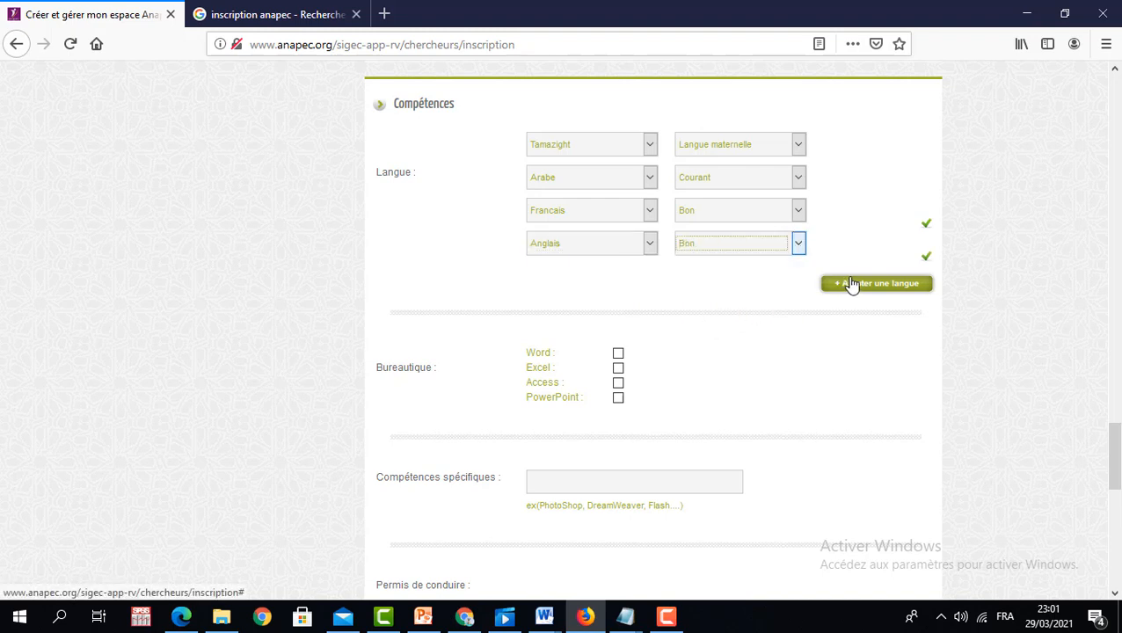
{"action": "left_click", "coordinate": [850, 283]}
{"action": "left_click", "coordinate": [650, 276]}
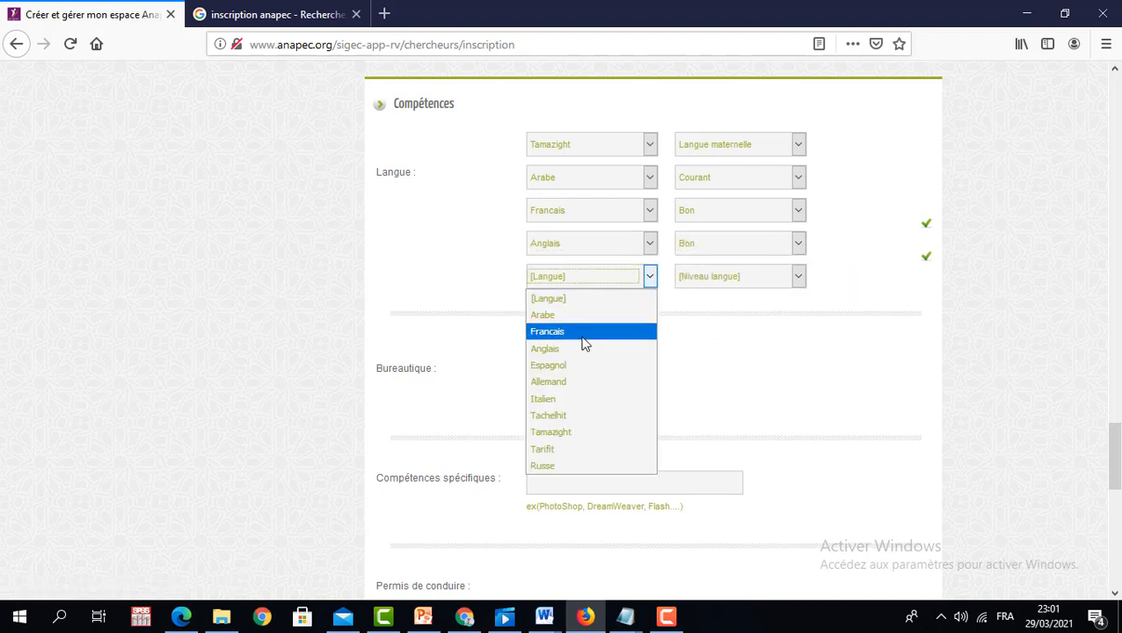
{"action": "left_click", "coordinate": [563, 366]}
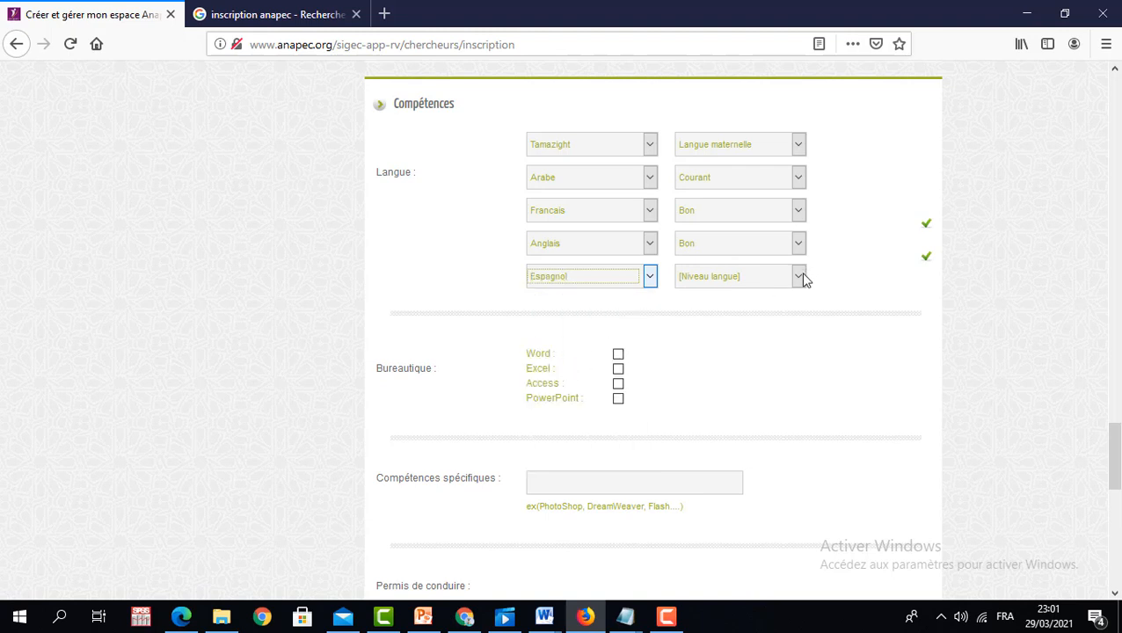
{"action": "left_click", "coordinate": [799, 276]}
{"action": "left_click", "coordinate": [717, 368]}
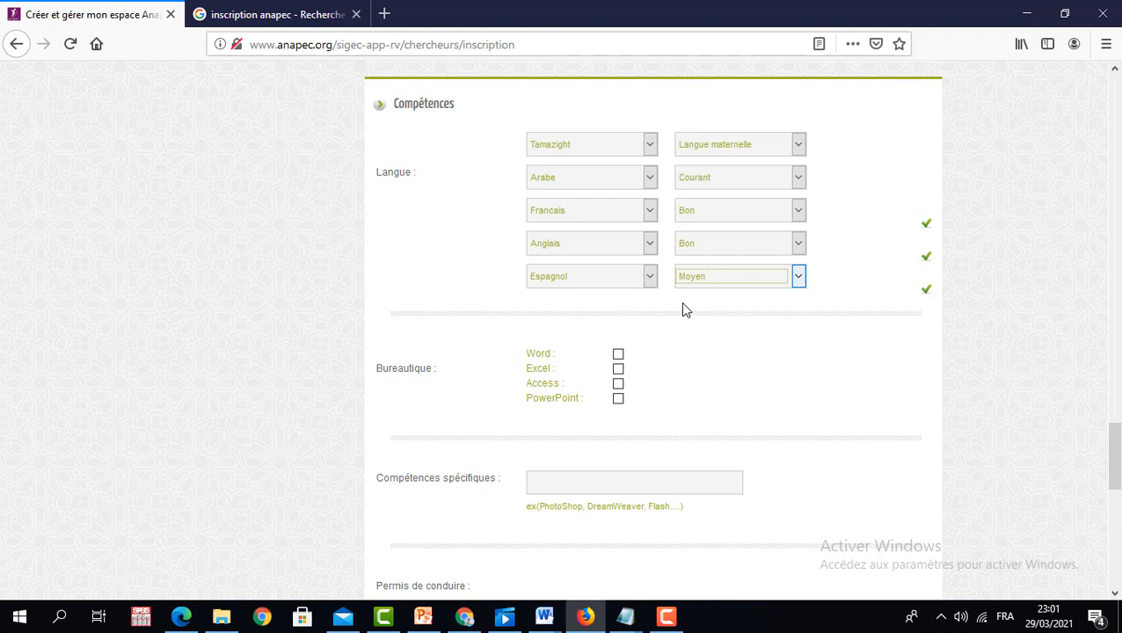
- Tick Word, Excel and Access as office skills under Bureautique
{"action": "left_click", "coordinate": [618, 354]}
{"action": "left_click", "coordinate": [618, 369]}
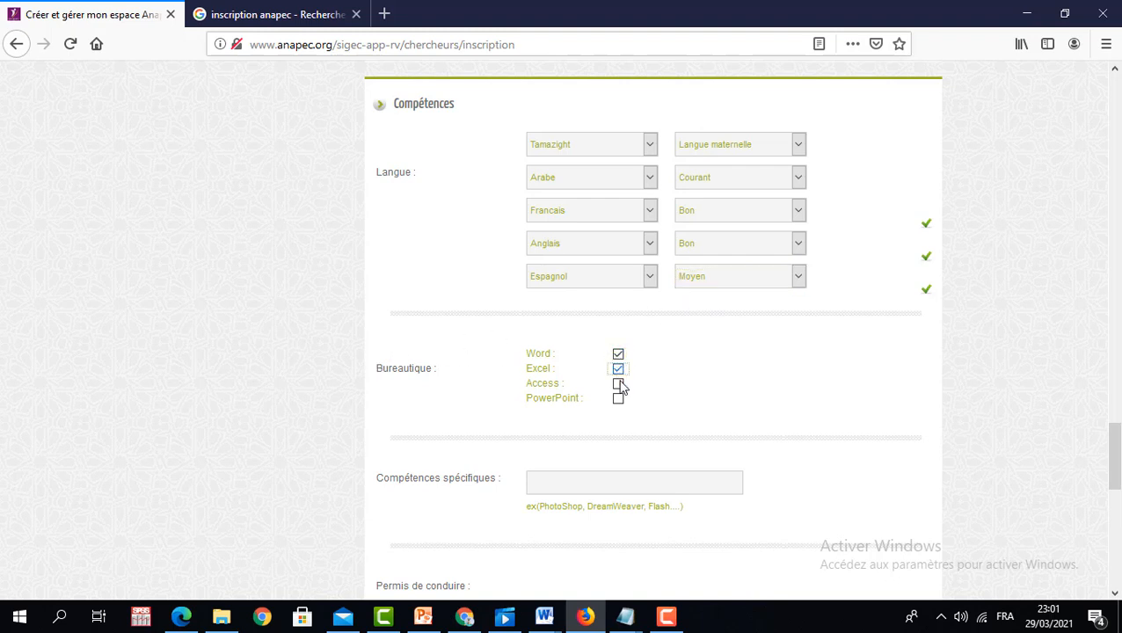
{"action": "left_click", "coordinate": [618, 385]}
- Enter 'sage, spss, sphinx, compta jbs' as the specific skills
{"action": "scroll", "coordinate": [1114, 445], "scroll_direction": "down", "scroll_amount": 5}
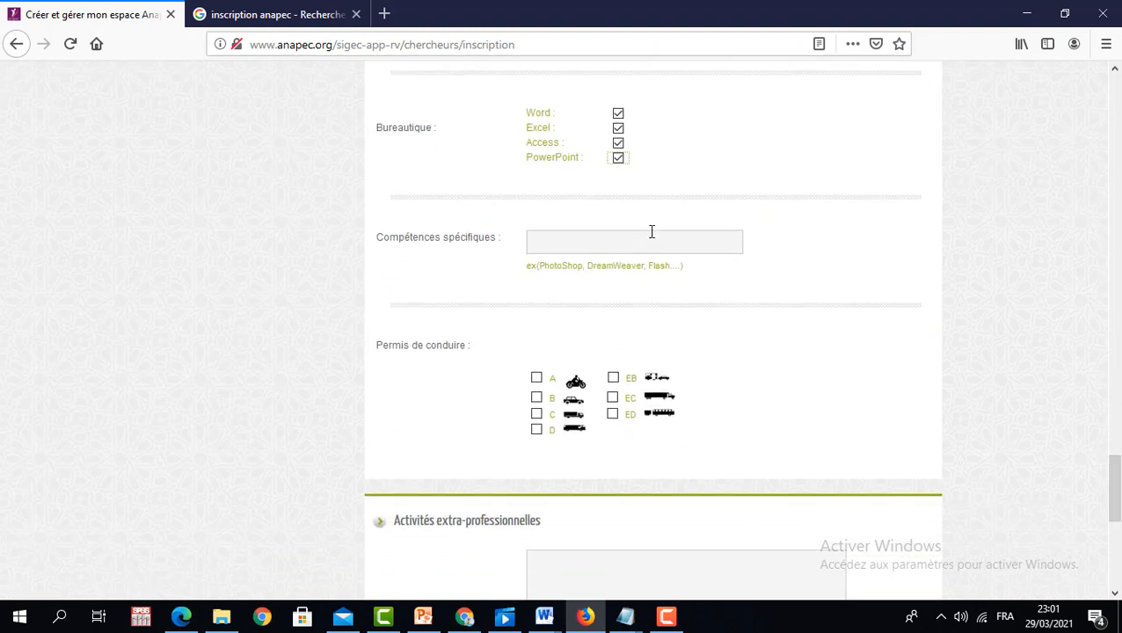
{"action": "left_click", "coordinate": [561, 241]}
{"action": "type", "text": "sage, spss"}
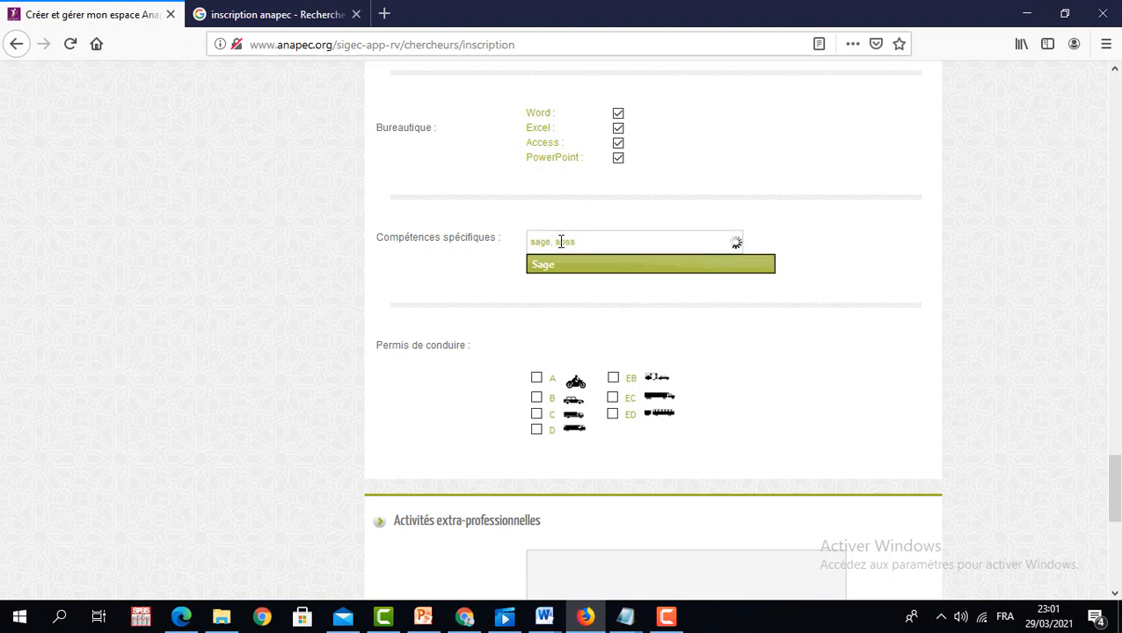
{"action": "type", "text": ", s"}
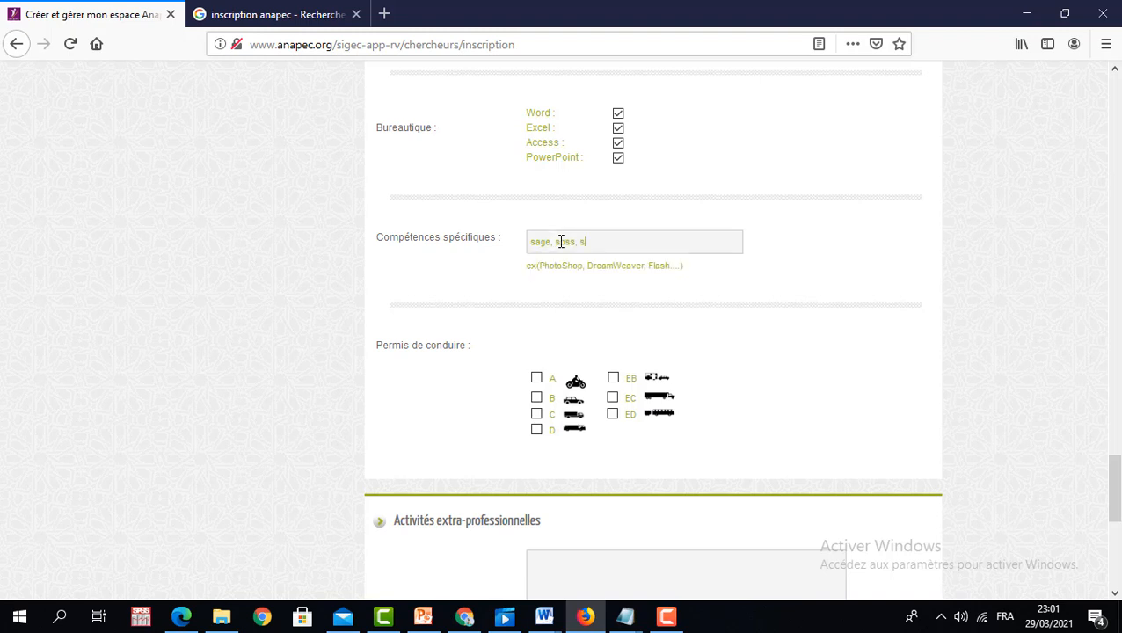
{"action": "type", "text": "phinx;"}
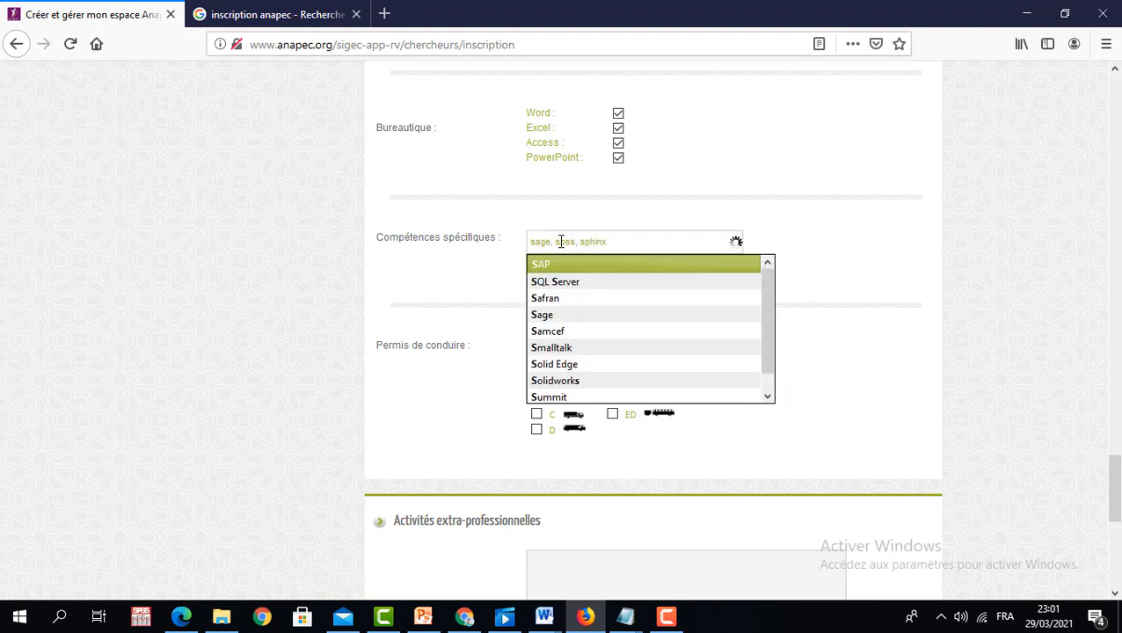
{"action": "key", "text": "BackSpace"}
{"action": "key", "text": "BackSpace"}
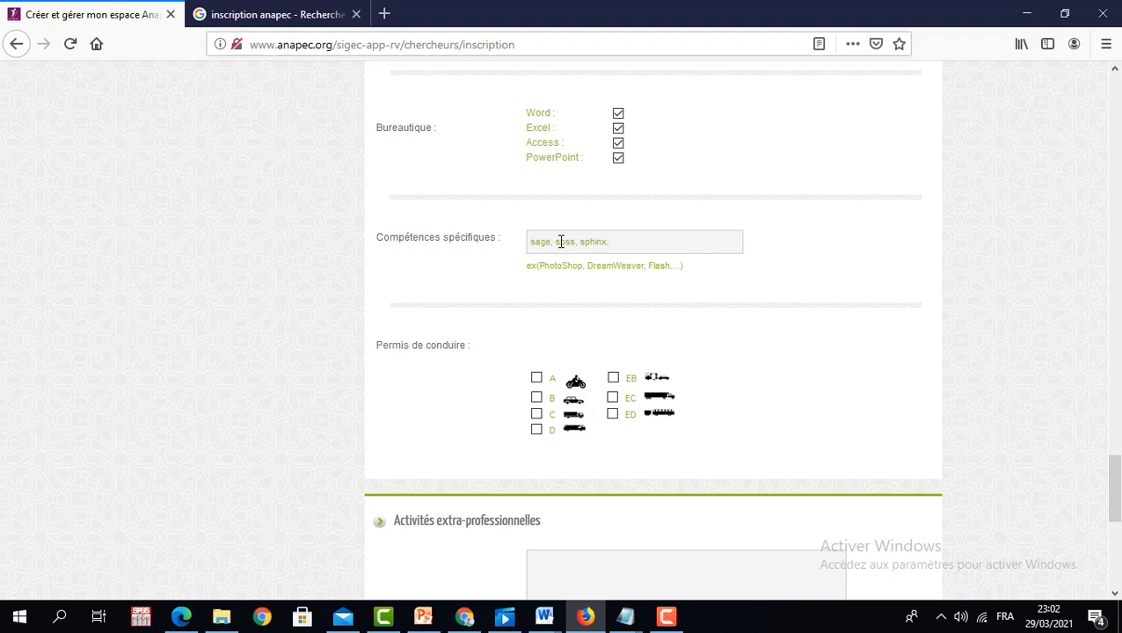
{"action": "type", "text": "comp"}
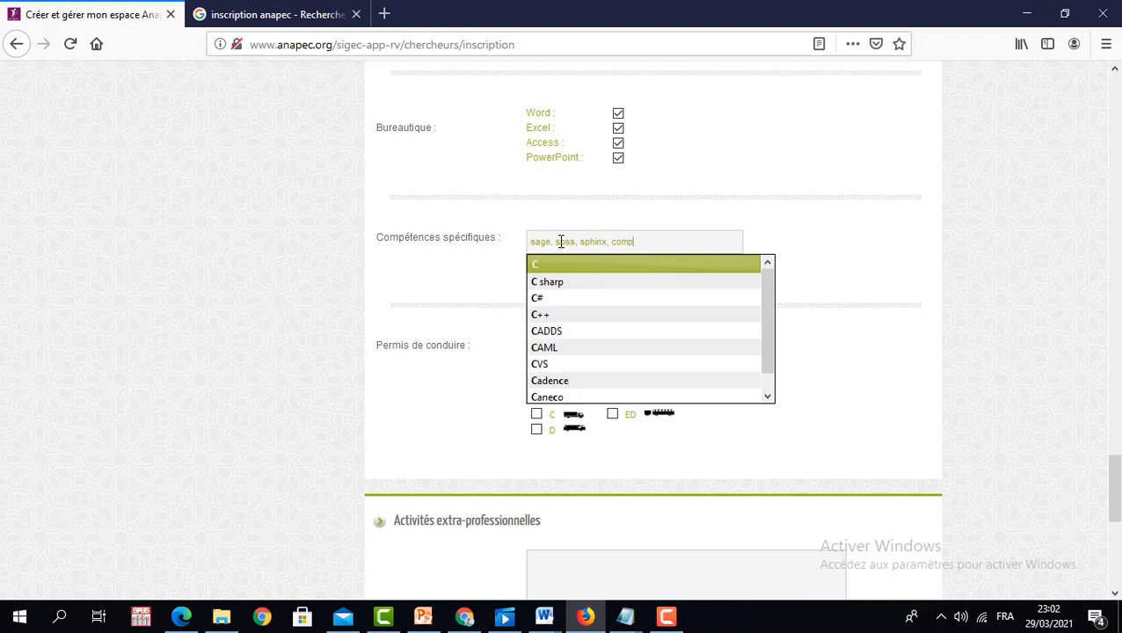
{"action": "type", "text": "ta jbs"}
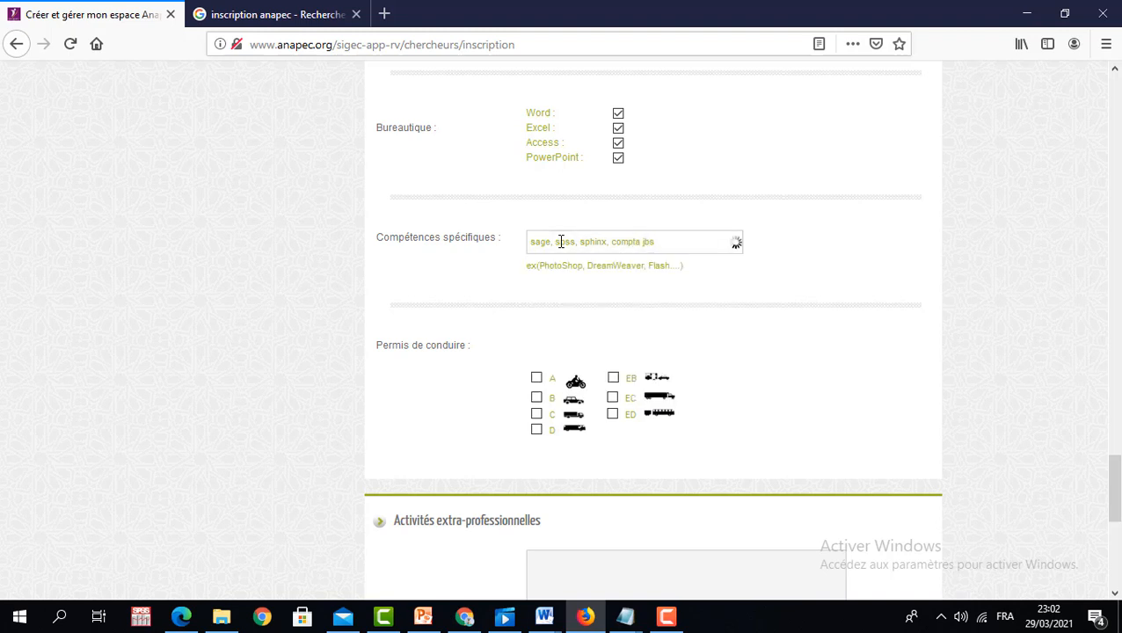
{"action": "scroll", "coordinate": [1113, 492], "scroll_direction": "down", "scroll_amount": 2}
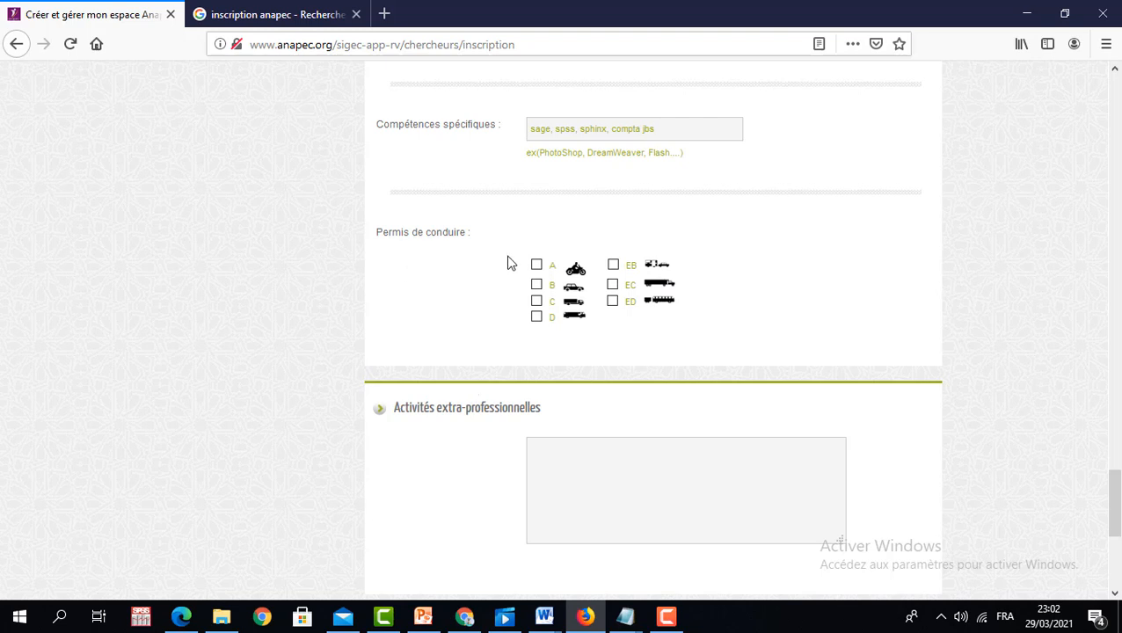
- Tick licence categories A and B under Permis de conduire, then select the Activités extra-professionnelles field
{"action": "left_click", "coordinate": [536, 264]}
{"action": "left_click", "coordinate": [536, 283]}
{"action": "scroll", "coordinate": [1114, 505], "scroll_direction": "down", "scroll_amount": 3}
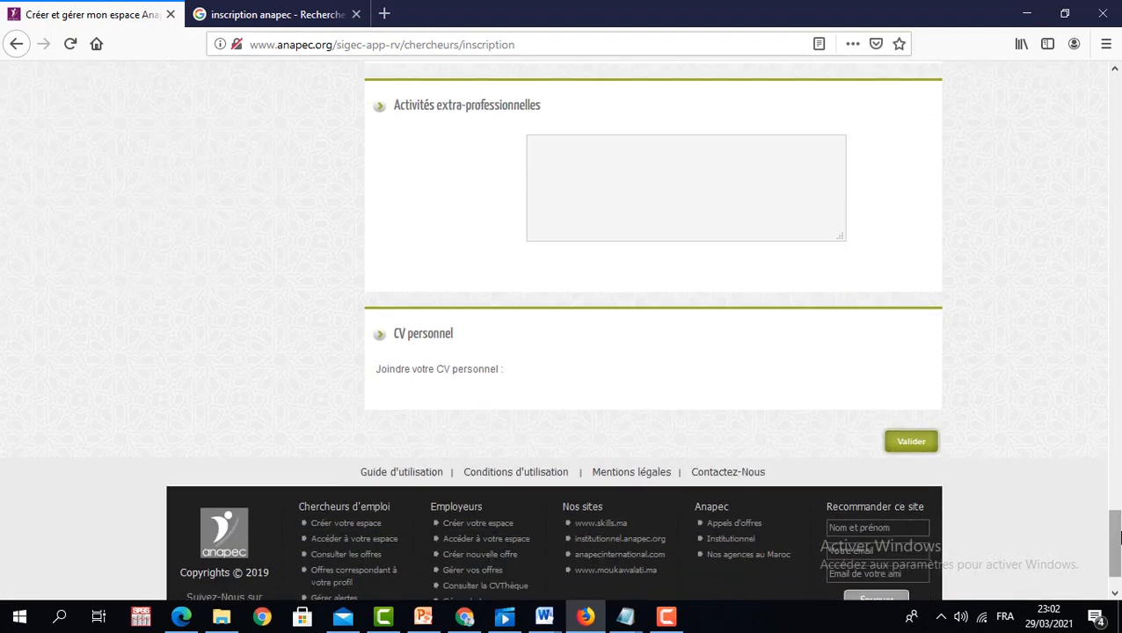
{"action": "left_click", "coordinate": [618, 172]}
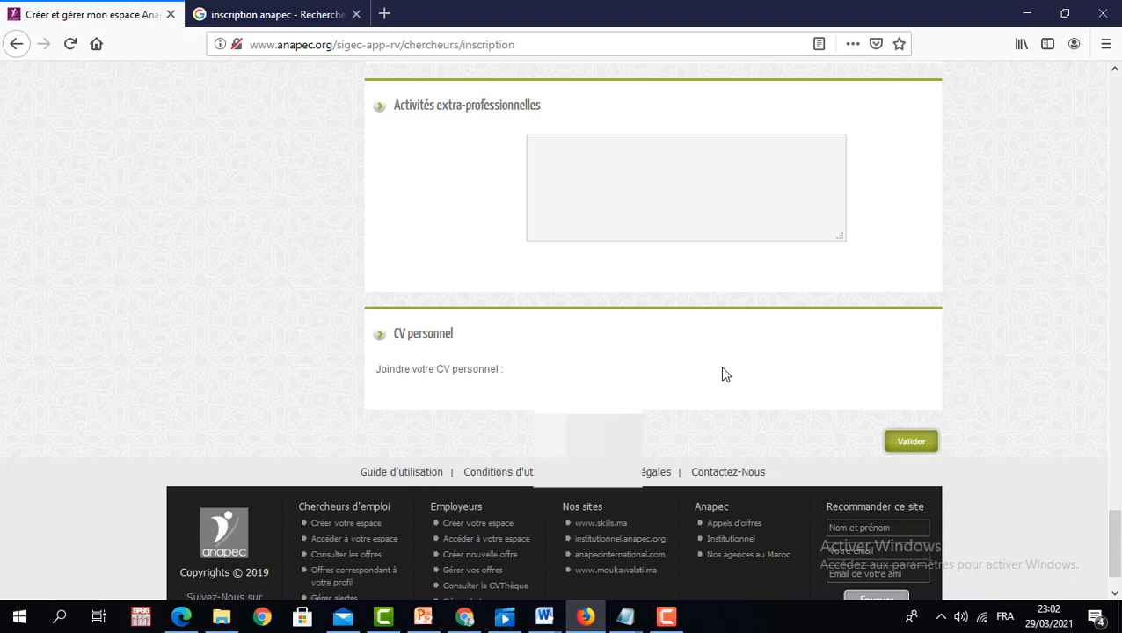
{"action": "left_click_drag", "start_coordinate": [1118, 538], "coordinate": [1118, 88]}
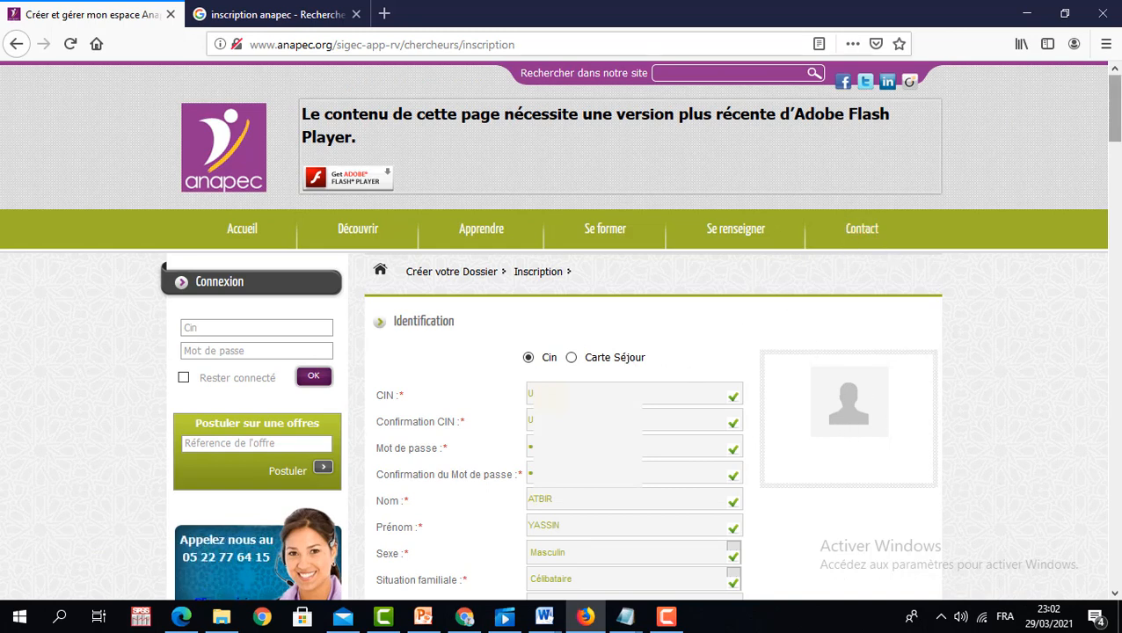
{"action": "left_click_drag", "start_coordinate": [1115, 110], "coordinate": [1117, 545]}
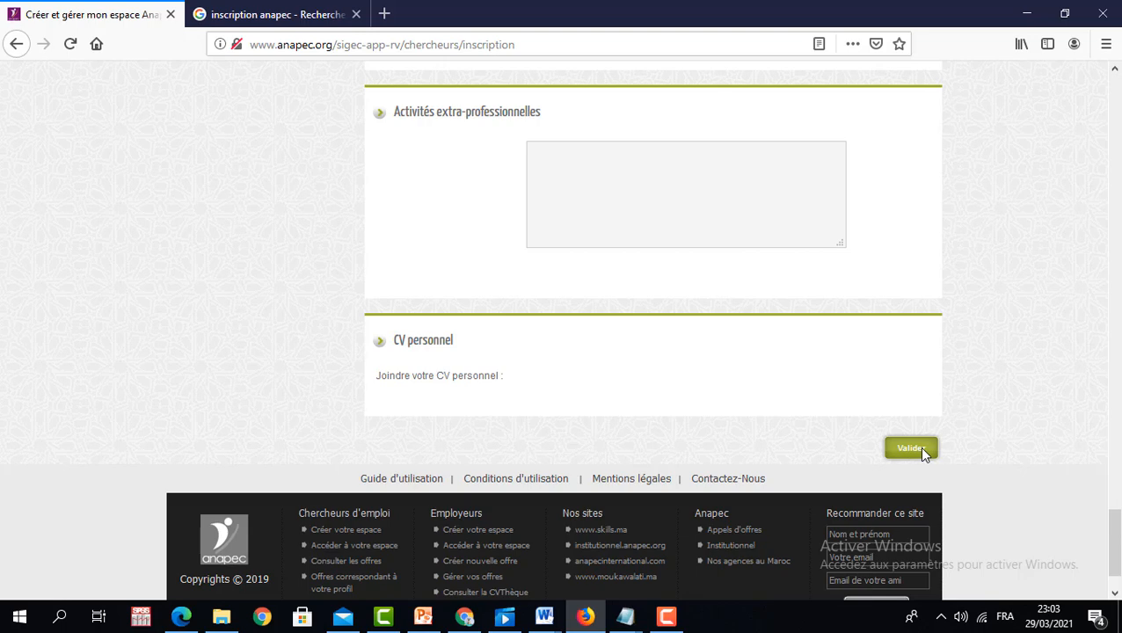
{"action": "scroll", "coordinate": [1115, 536], "scroll_direction": "up", "scroll_amount": 3}
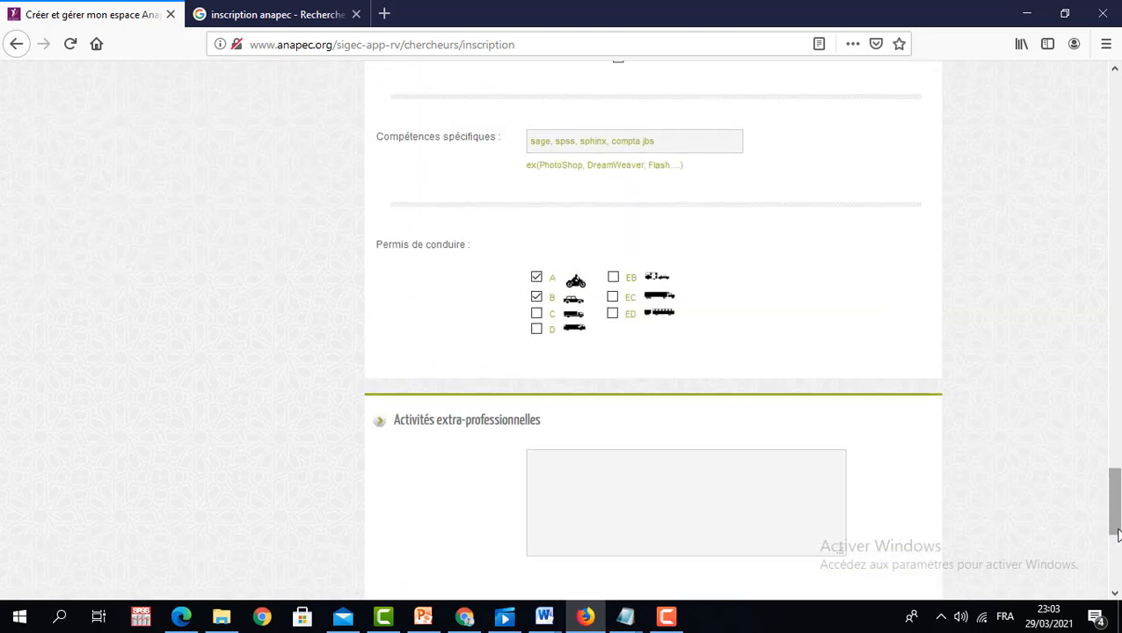
{"action": "left_click_drag", "start_coordinate": [1117, 534], "coordinate": [1116, 80]}
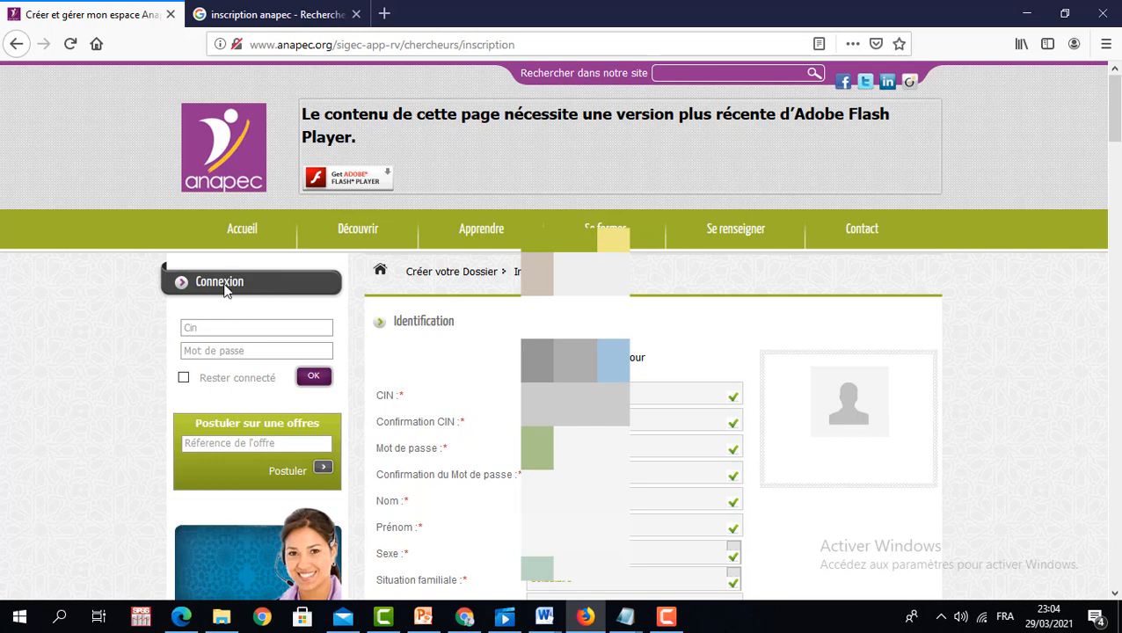
{"action": "left_click", "coordinate": [212, 331]}
{"action": "left_click", "coordinate": [222, 349]}
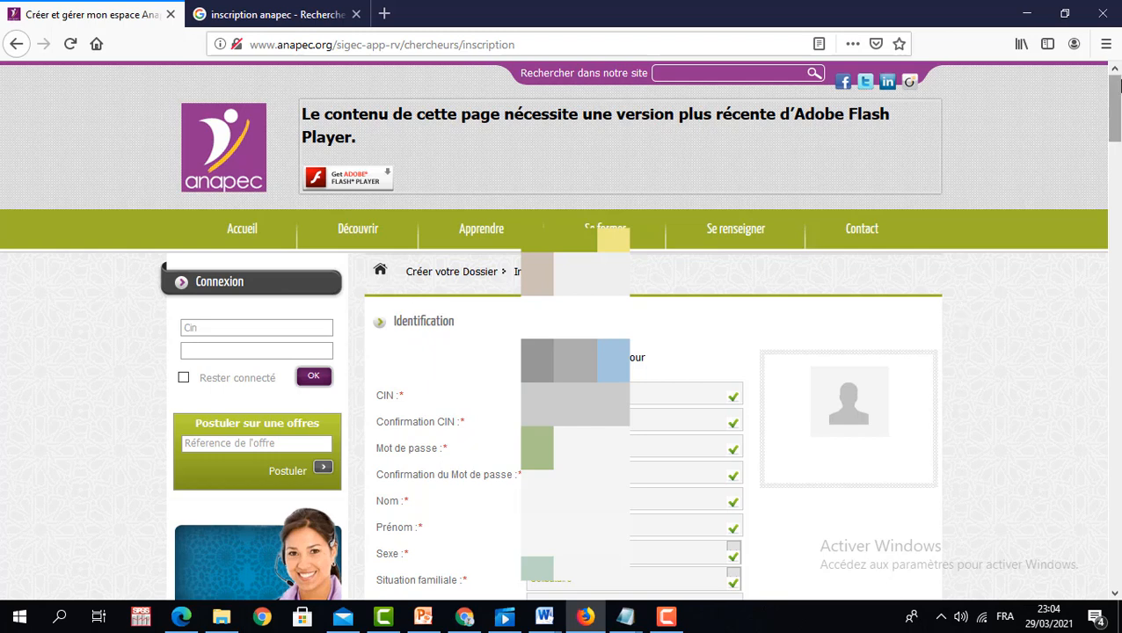
{"action": "left_click_drag", "start_coordinate": [1115, 97], "coordinate": [1116, 120]}
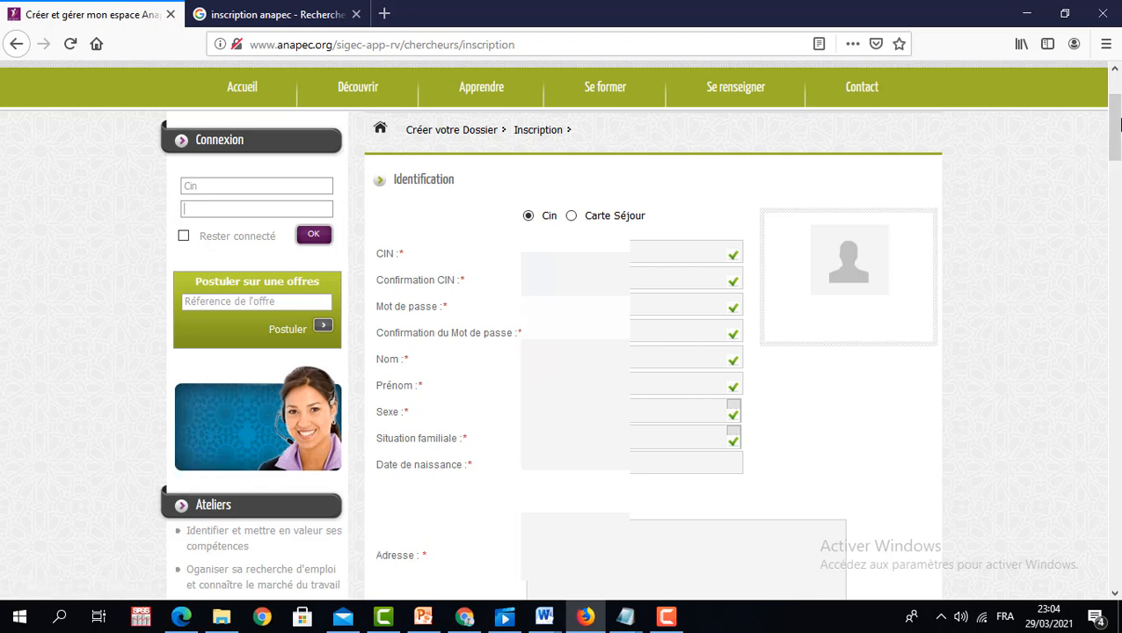
{"action": "scroll", "coordinate": [1118, 125], "scroll_direction": "up", "scroll_amount": 2}
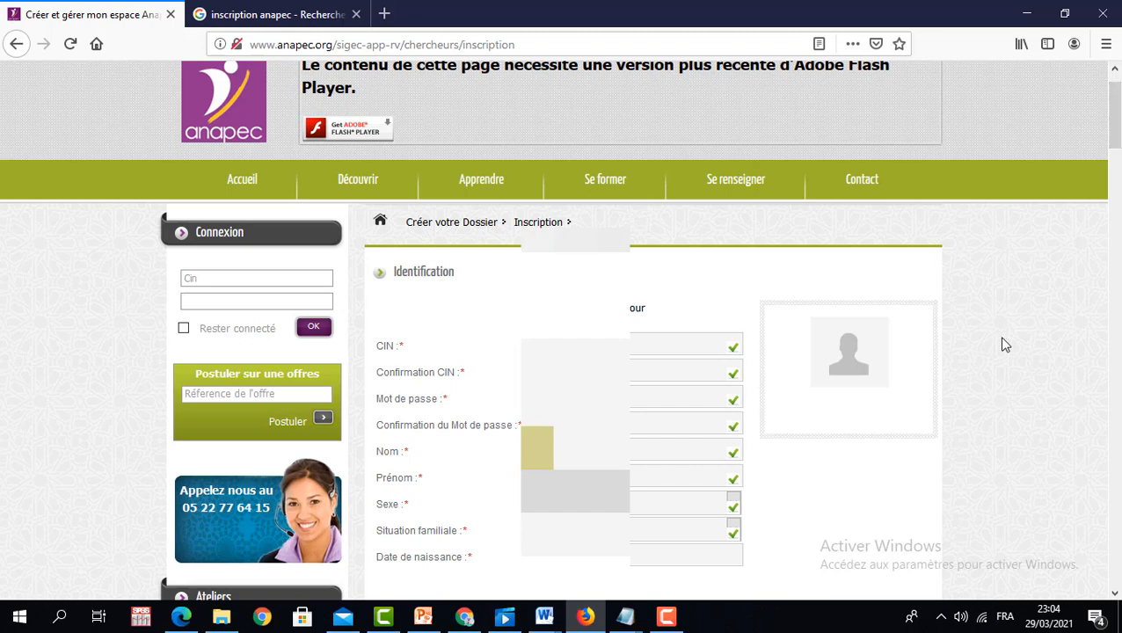
{"action": "left_click", "coordinate": [673, 628]}
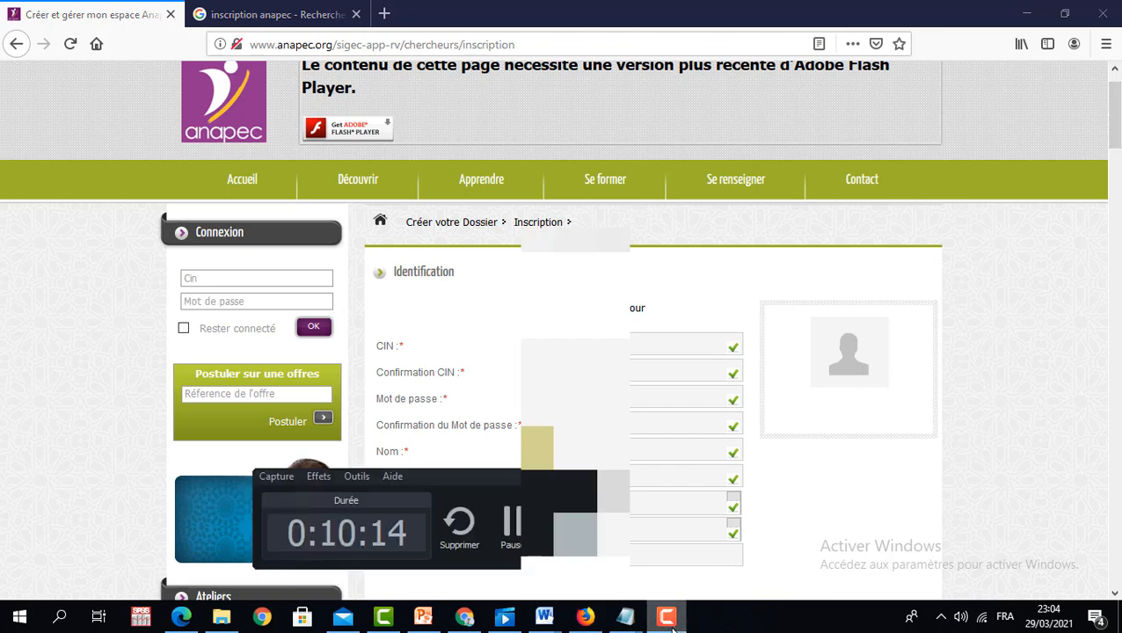